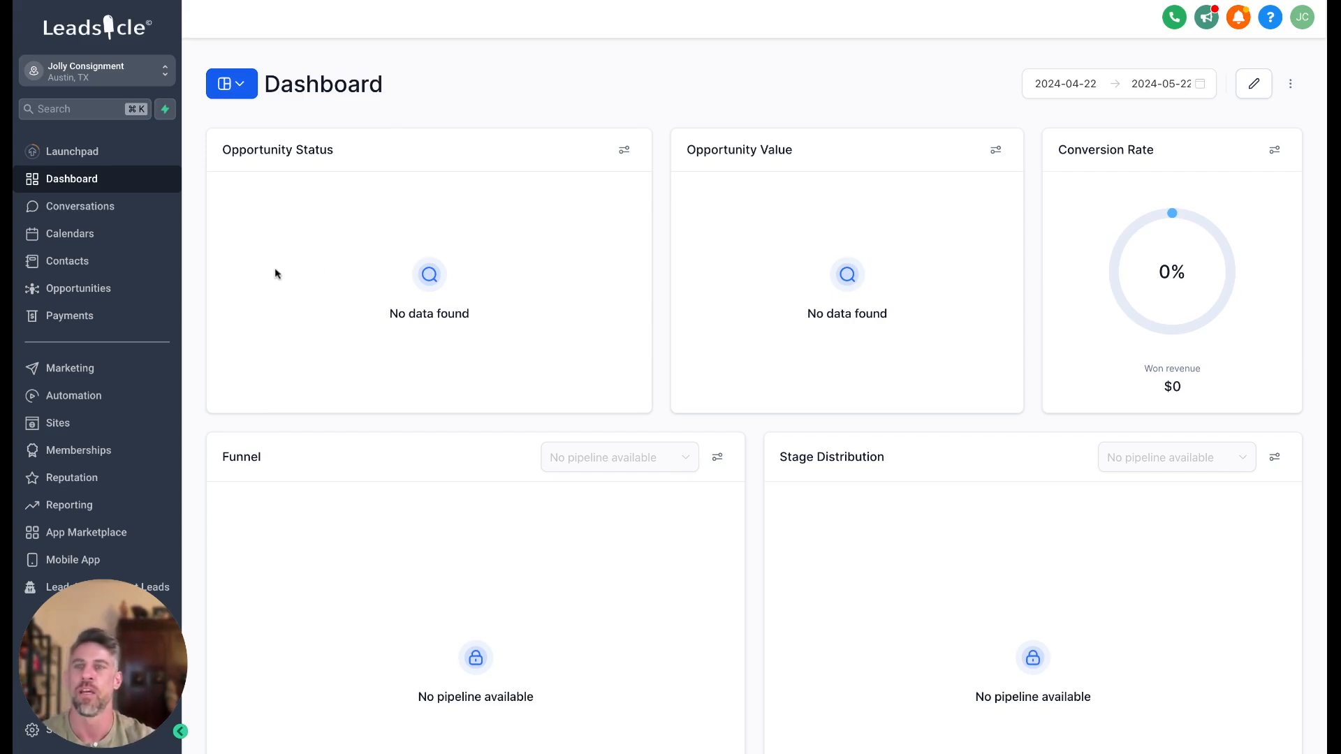
- Start a new text template among the marketing message templates (snippets)
{"action": "left_click", "coordinate": [64, 264]}
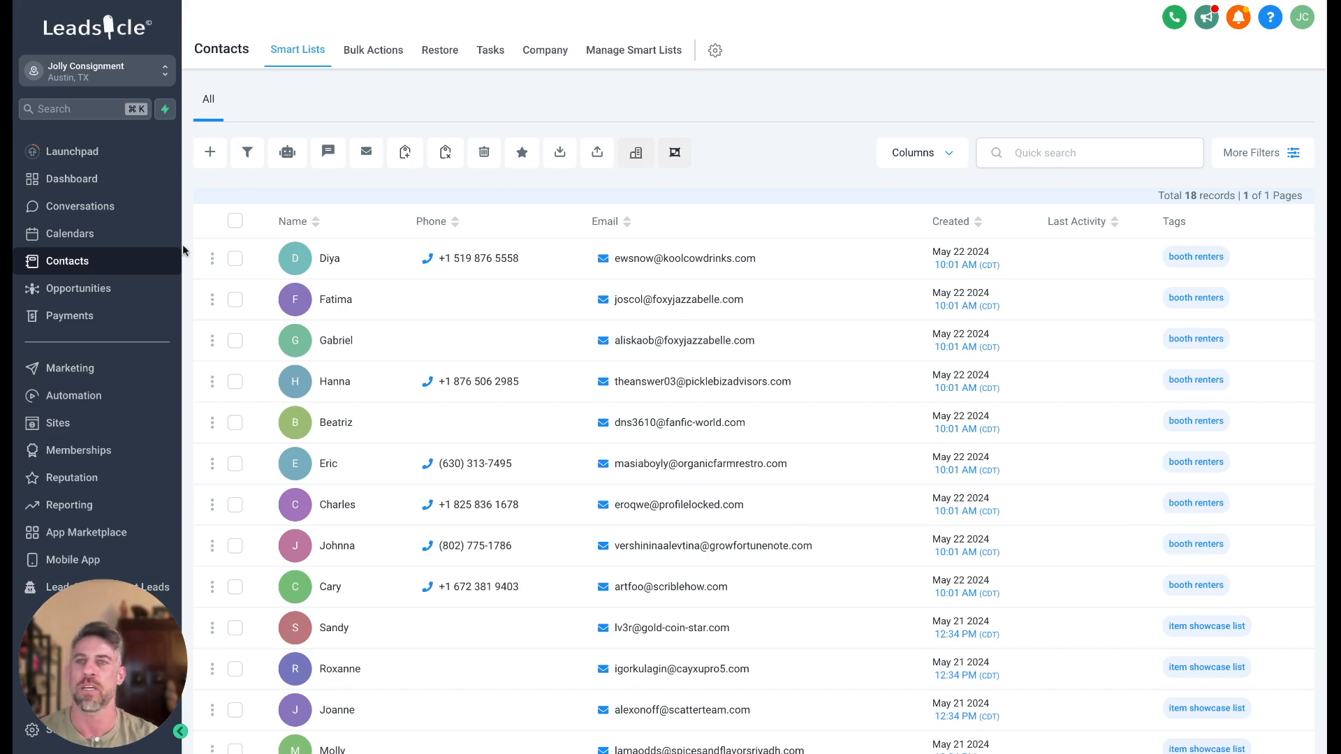
{"action": "left_click", "coordinate": [73, 369]}
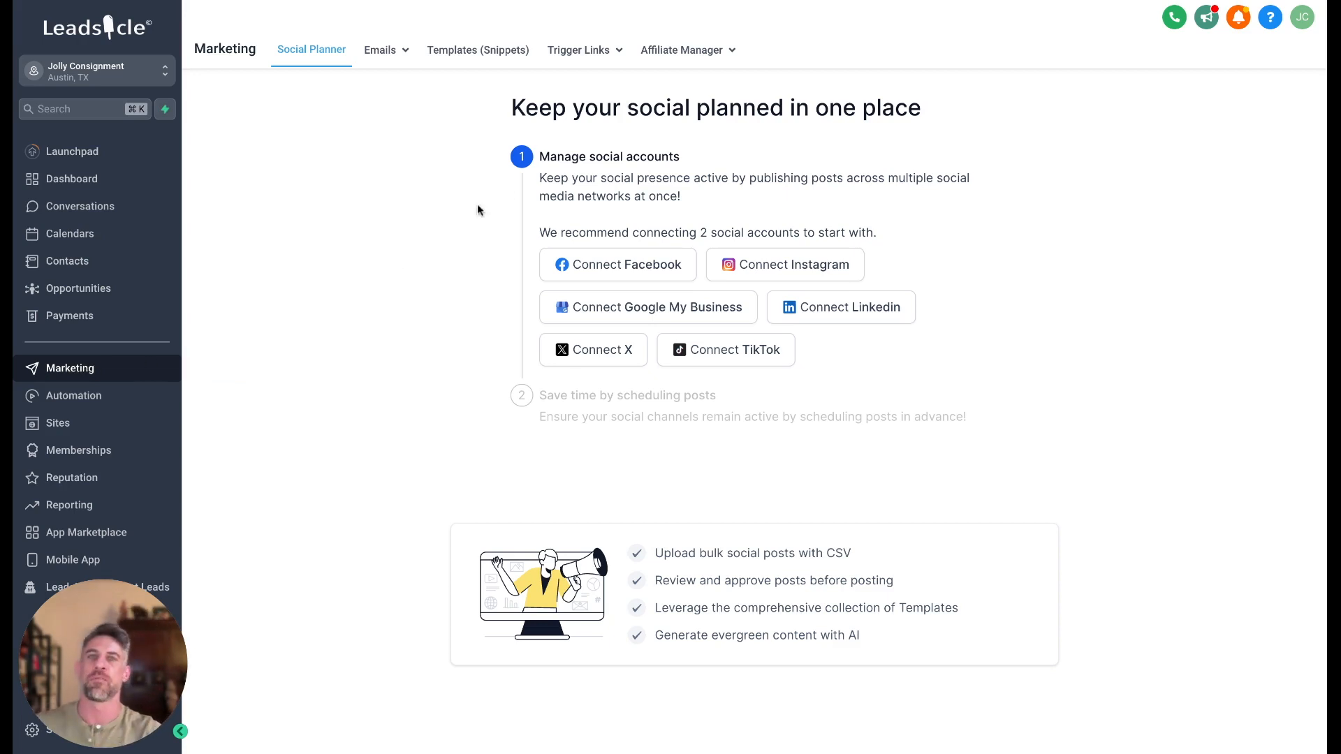
{"action": "left_click", "coordinate": [466, 56]}
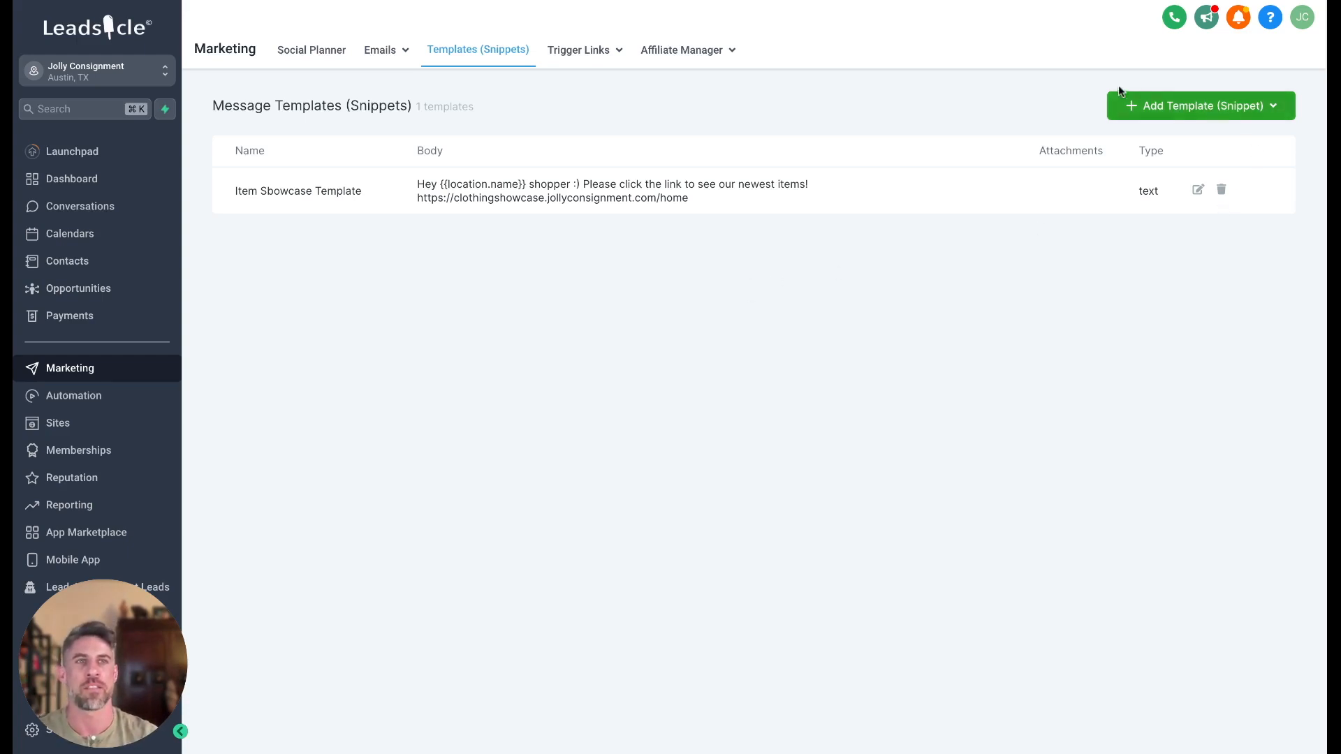
{"action": "left_click", "coordinate": [1158, 110]}
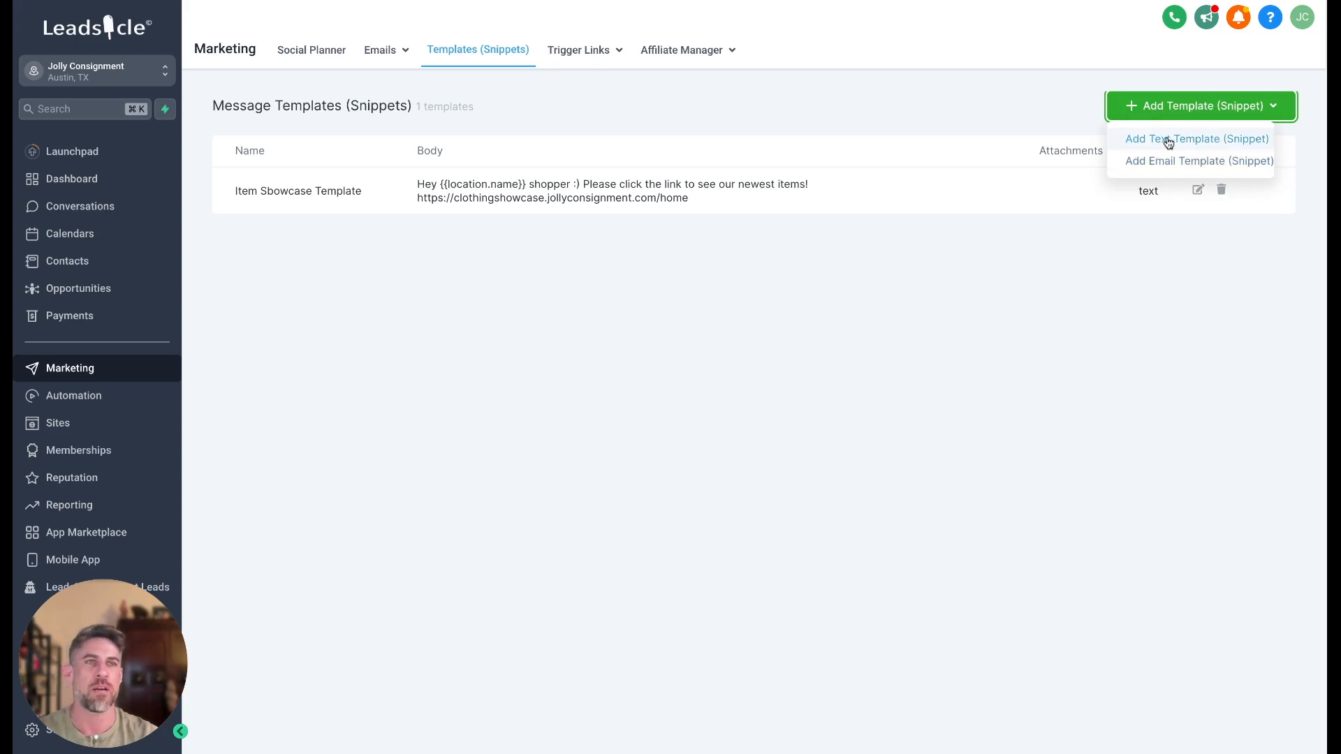
{"action": "left_click", "coordinate": [1168, 139]}
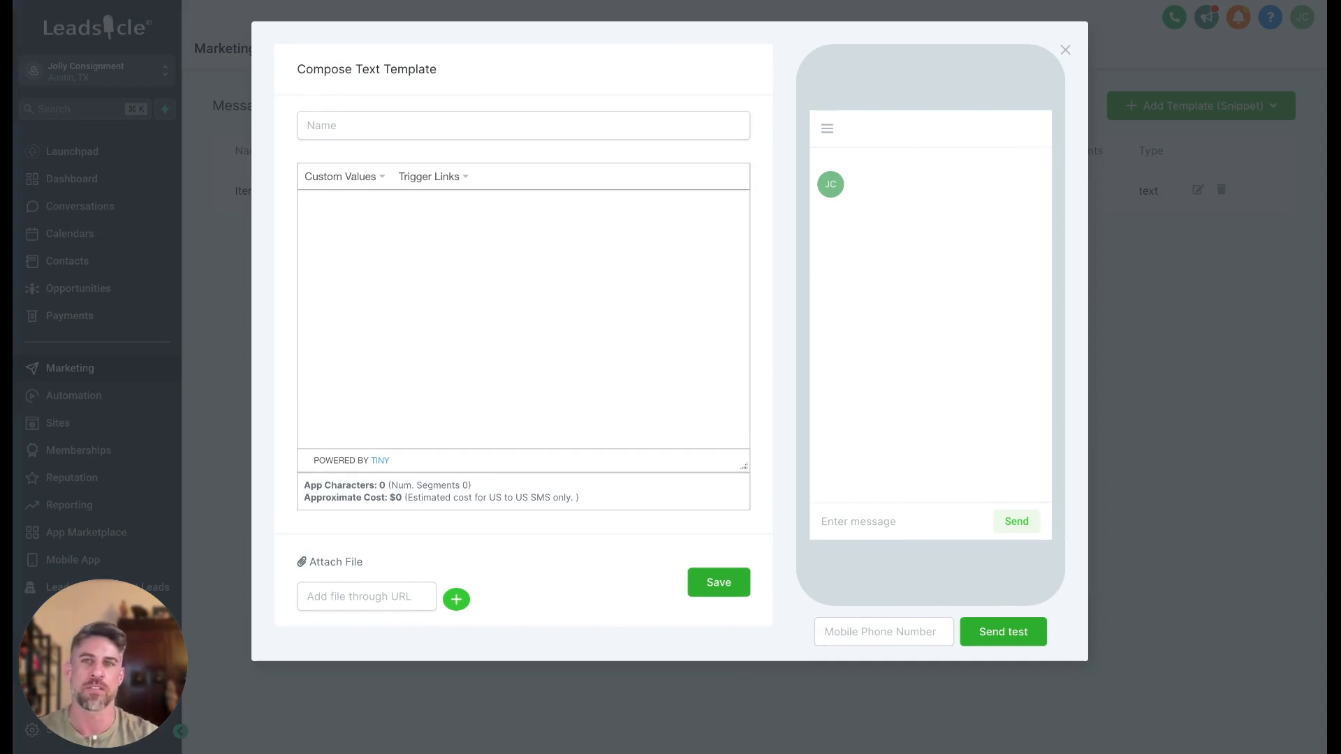
- Name the new text template "SMS Example"
{"action": "left_click", "coordinate": [347, 124]}
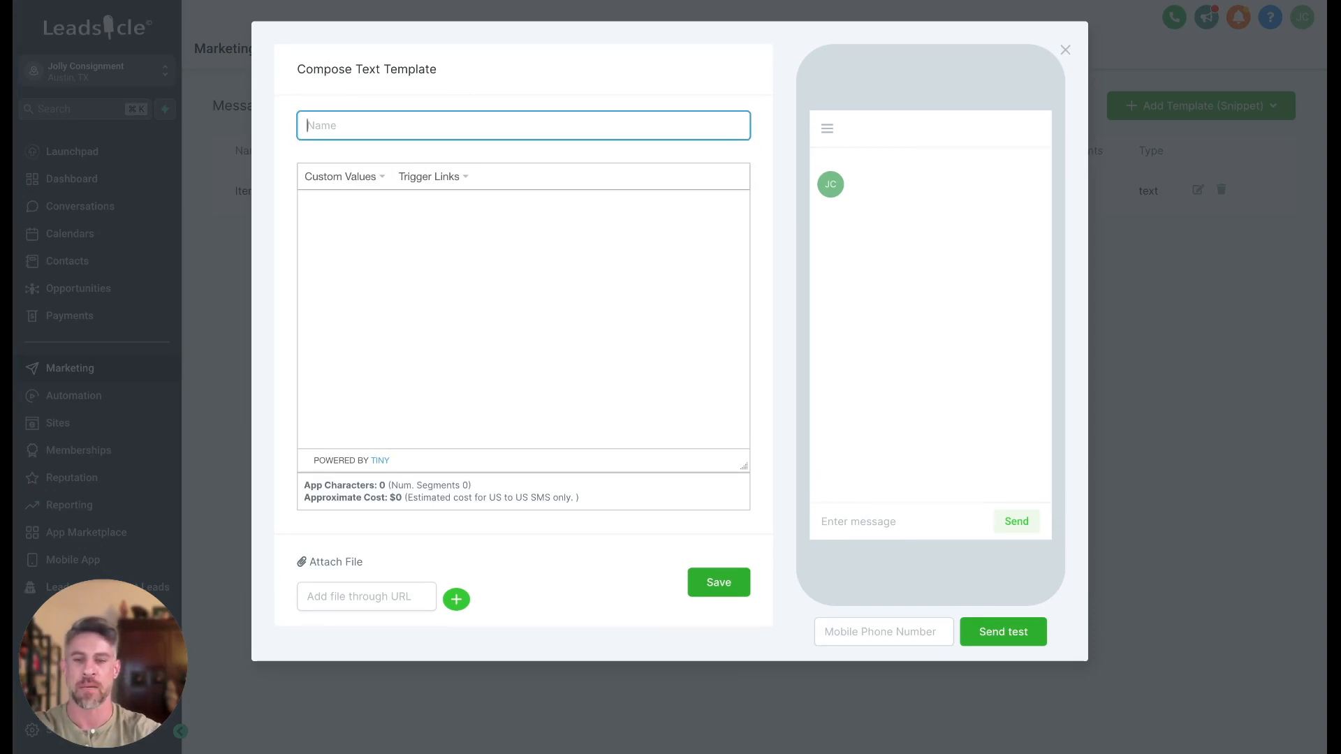
{"action": "type", "text": "SMS"}
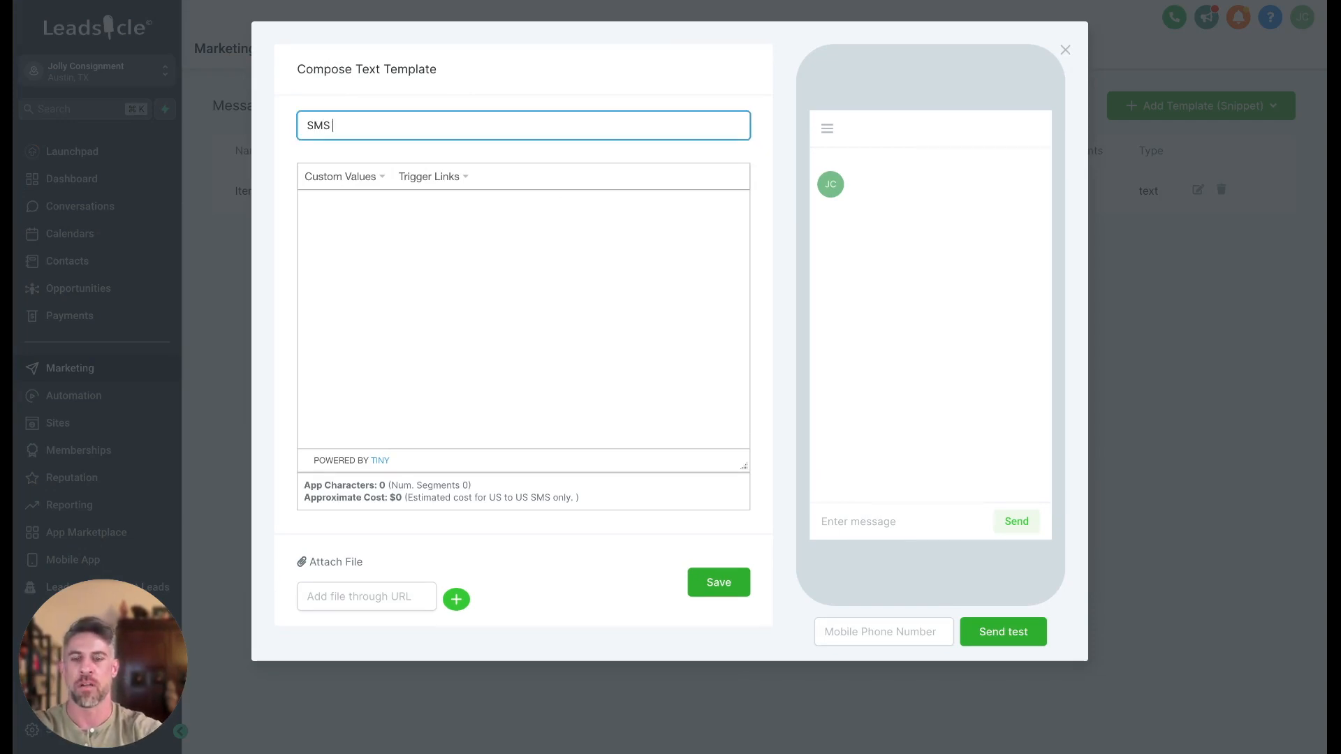
{"action": "type", "text": " Example"}
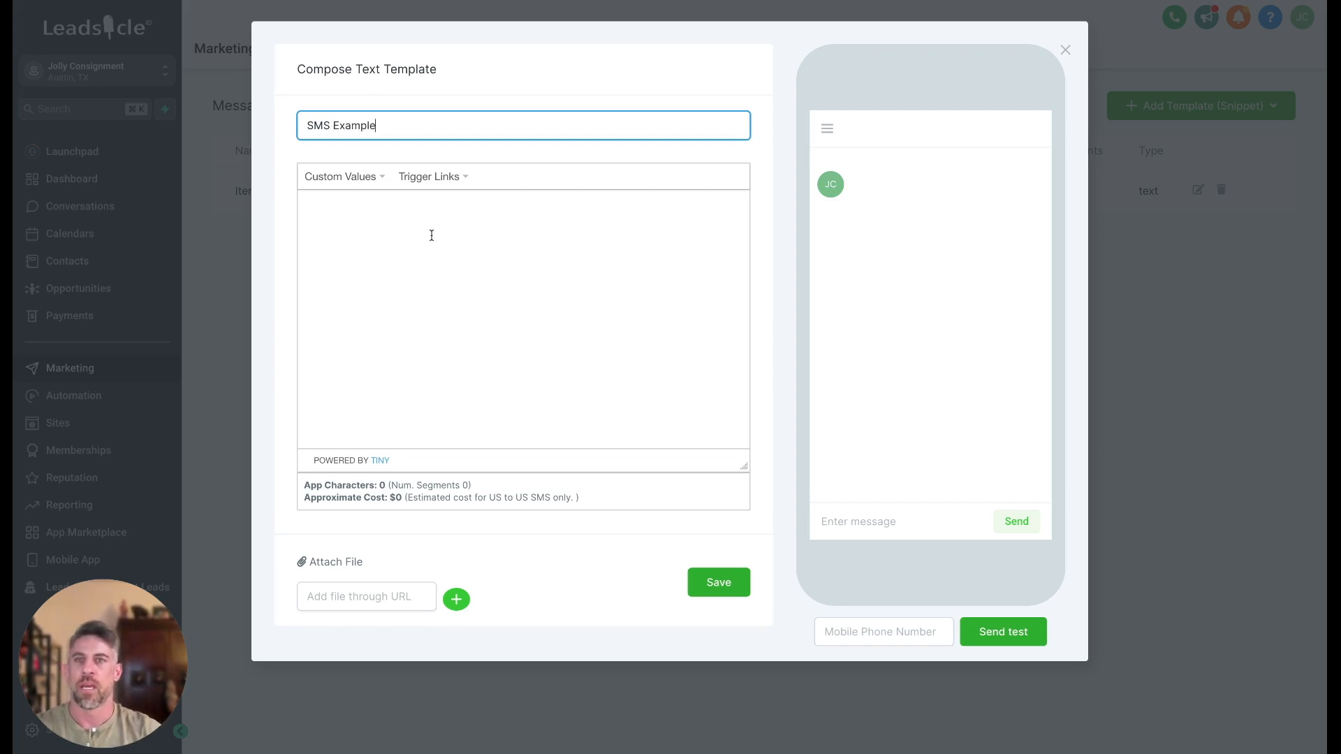
- Begin the message body with "Hi" followed by the account name custom value
{"action": "left_click", "coordinate": [363, 215]}
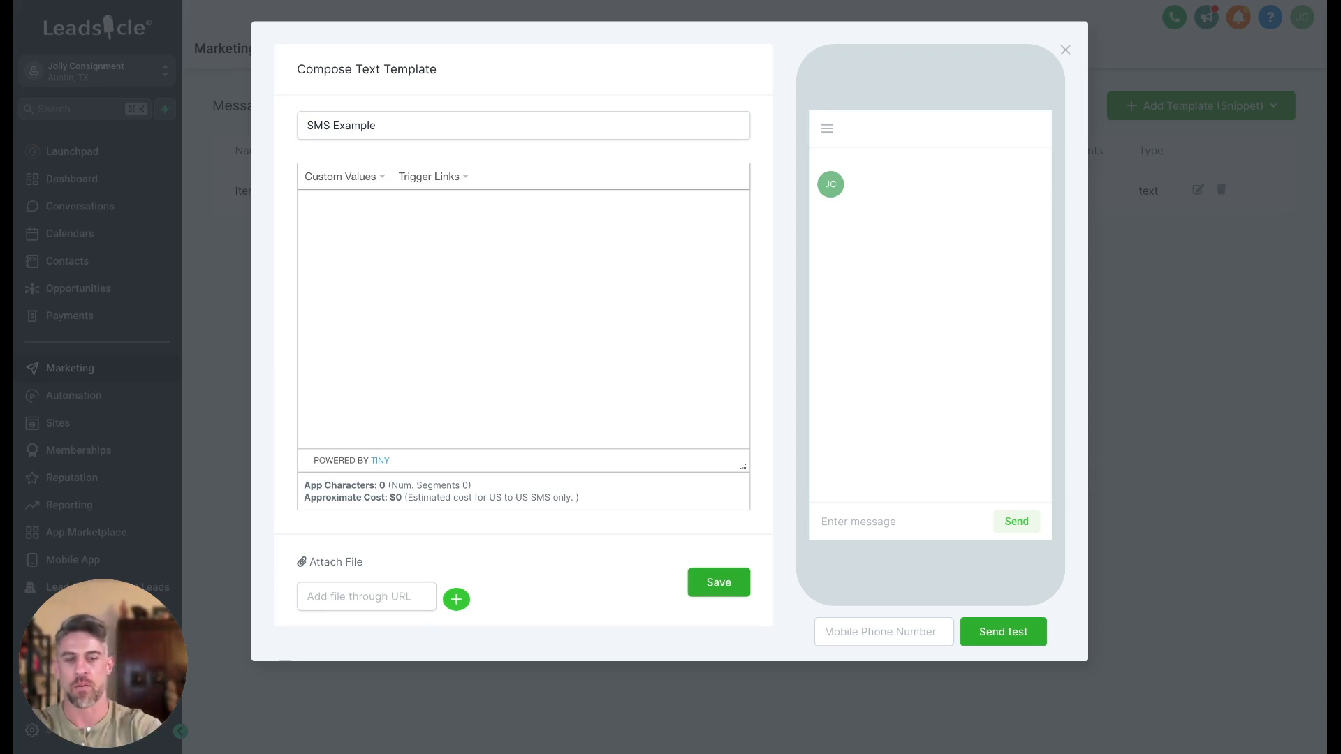
{"action": "type", "text": "Hi"}
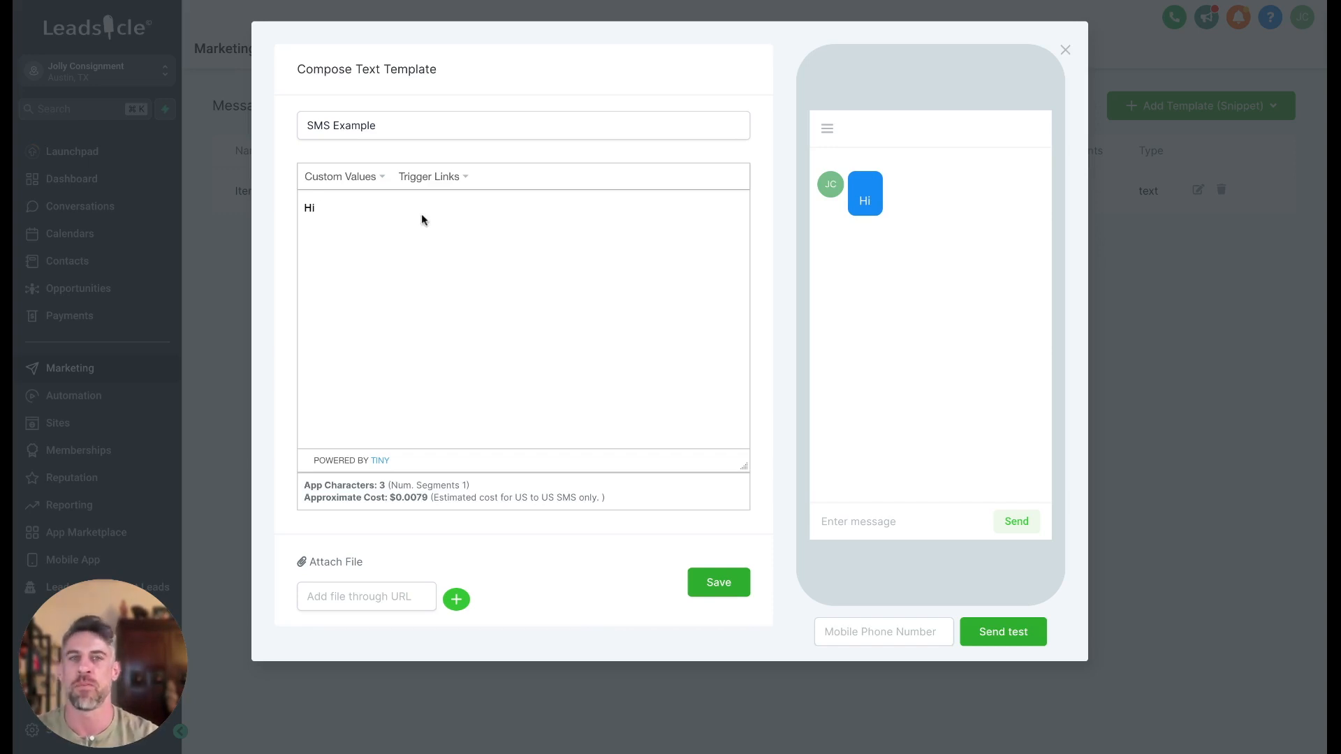
{"action": "left_click", "coordinate": [379, 183]}
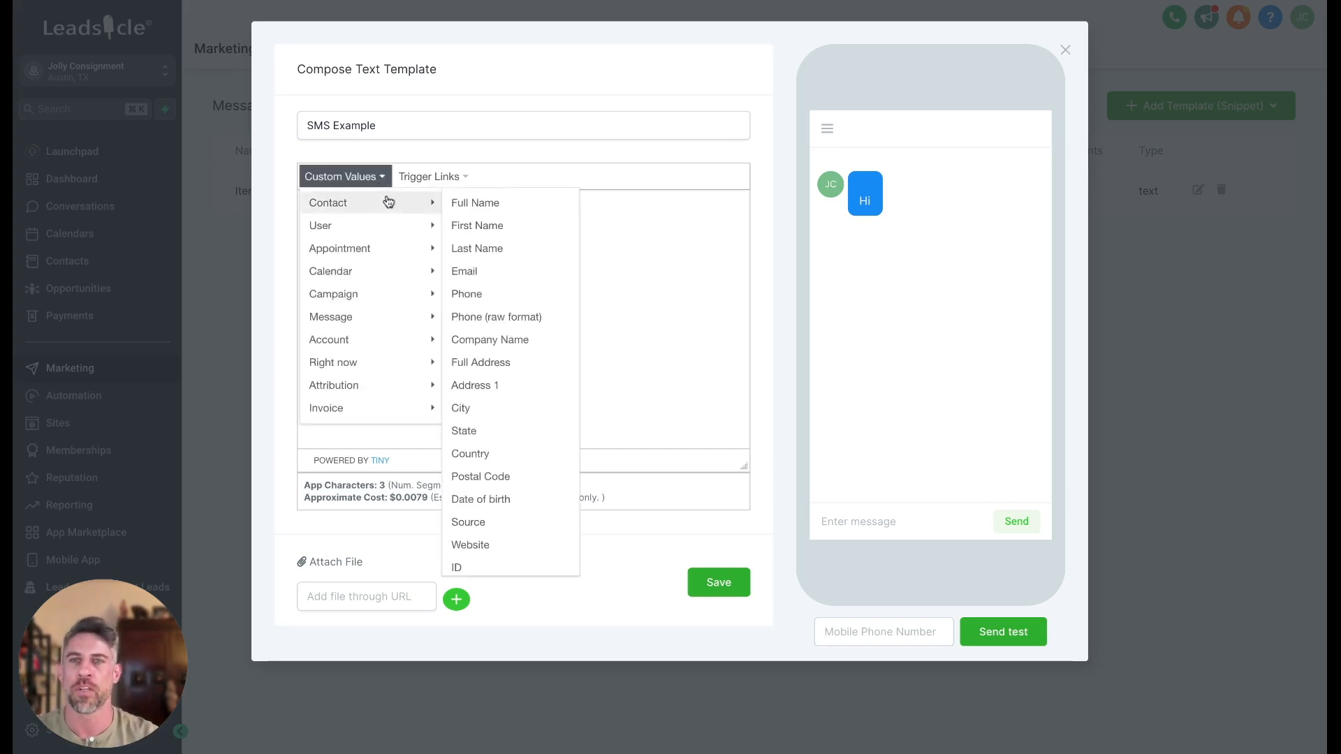
{"action": "mouse_move", "coordinate": [391, 225]}
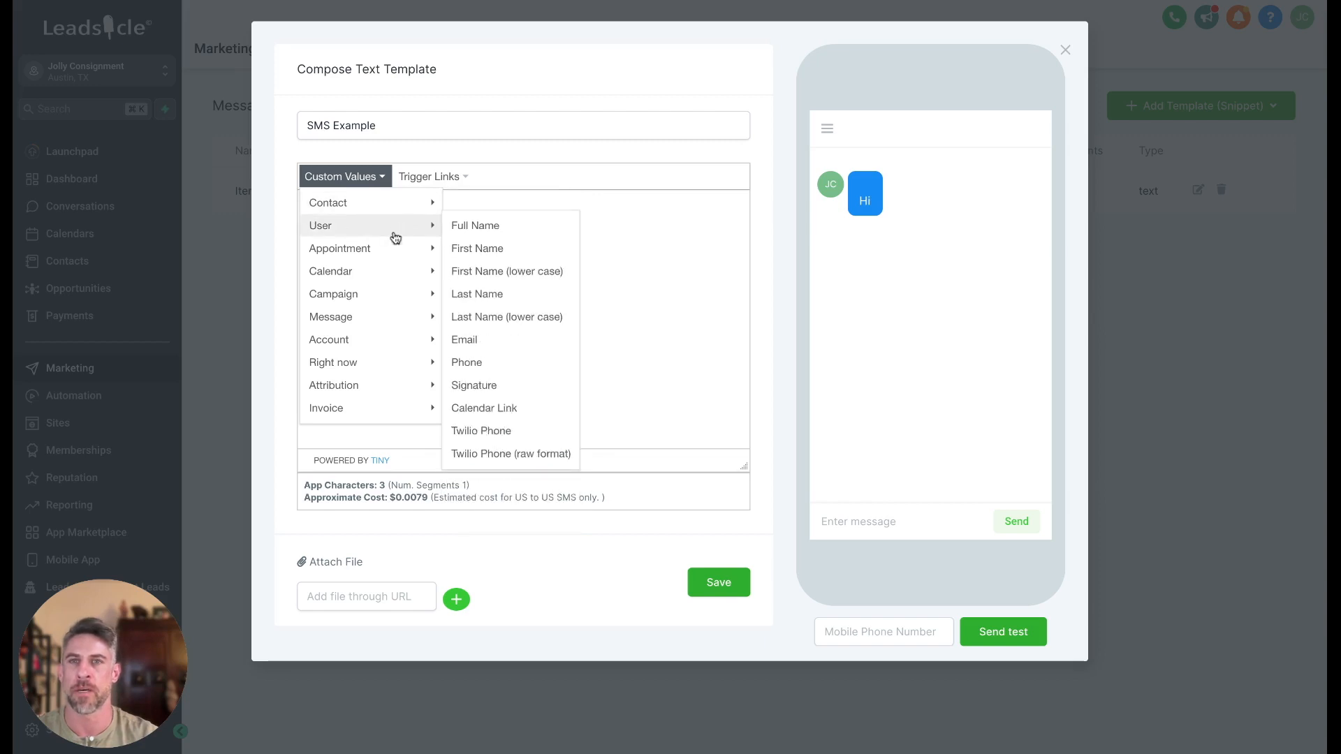
{"action": "mouse_move", "coordinate": [407, 347]}
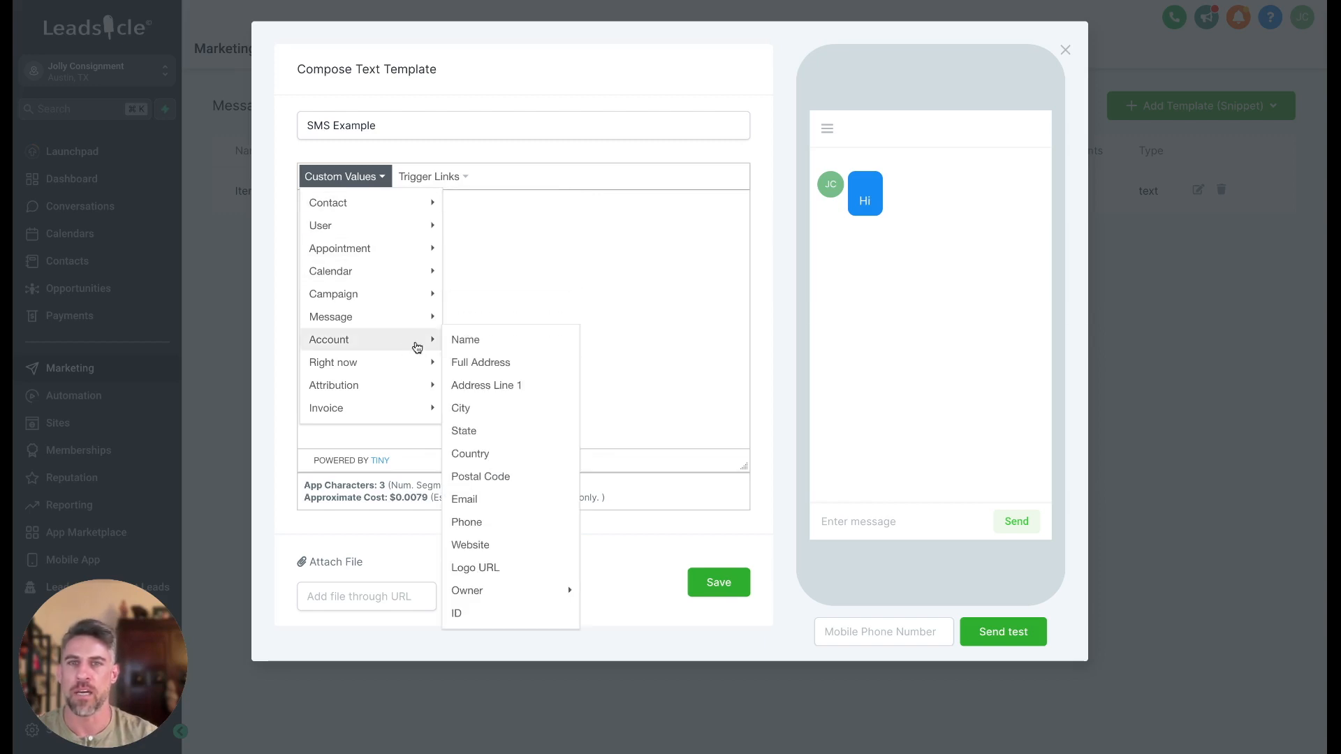
{"action": "left_click", "coordinate": [463, 342]}
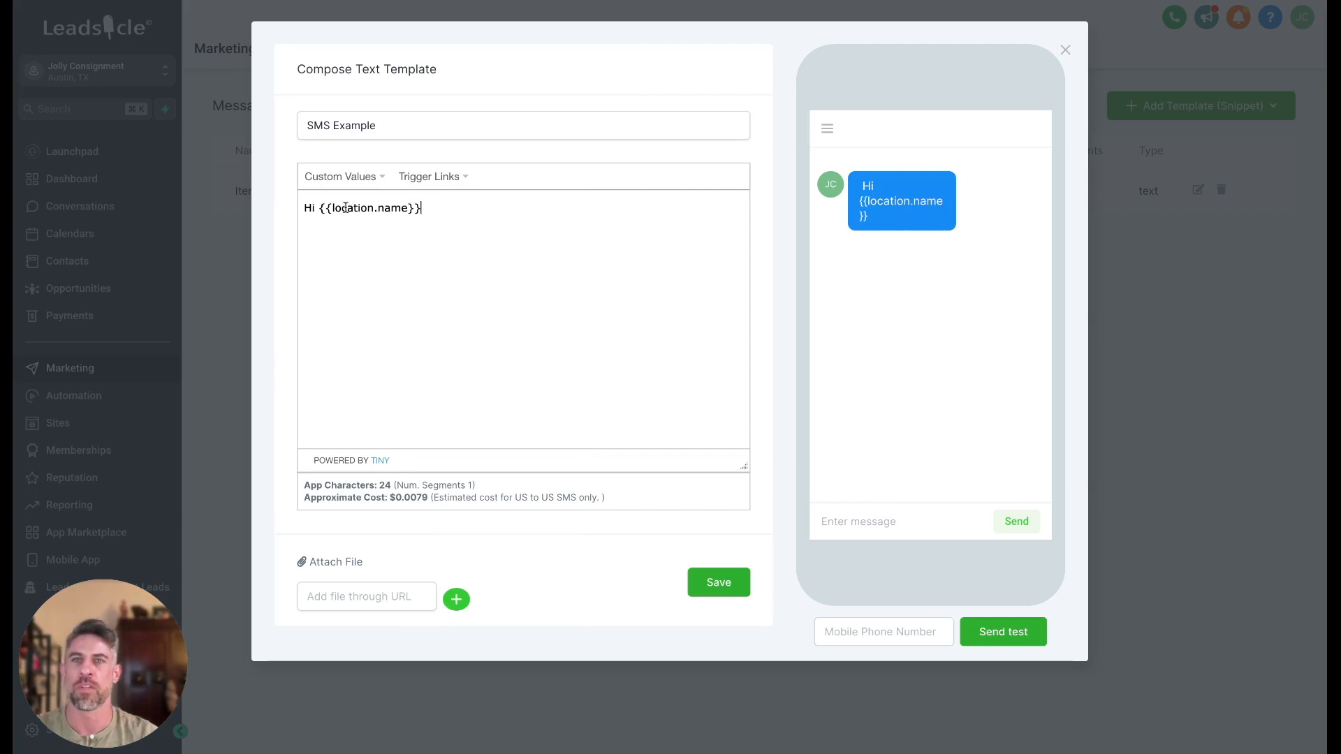
- Replace the {{location.name}} placeholder in the greeting with the text "Jolly Consignment shopper!"
{"action": "left_click_drag", "start_coordinate": [333, 208], "coordinate": [402, 209]}
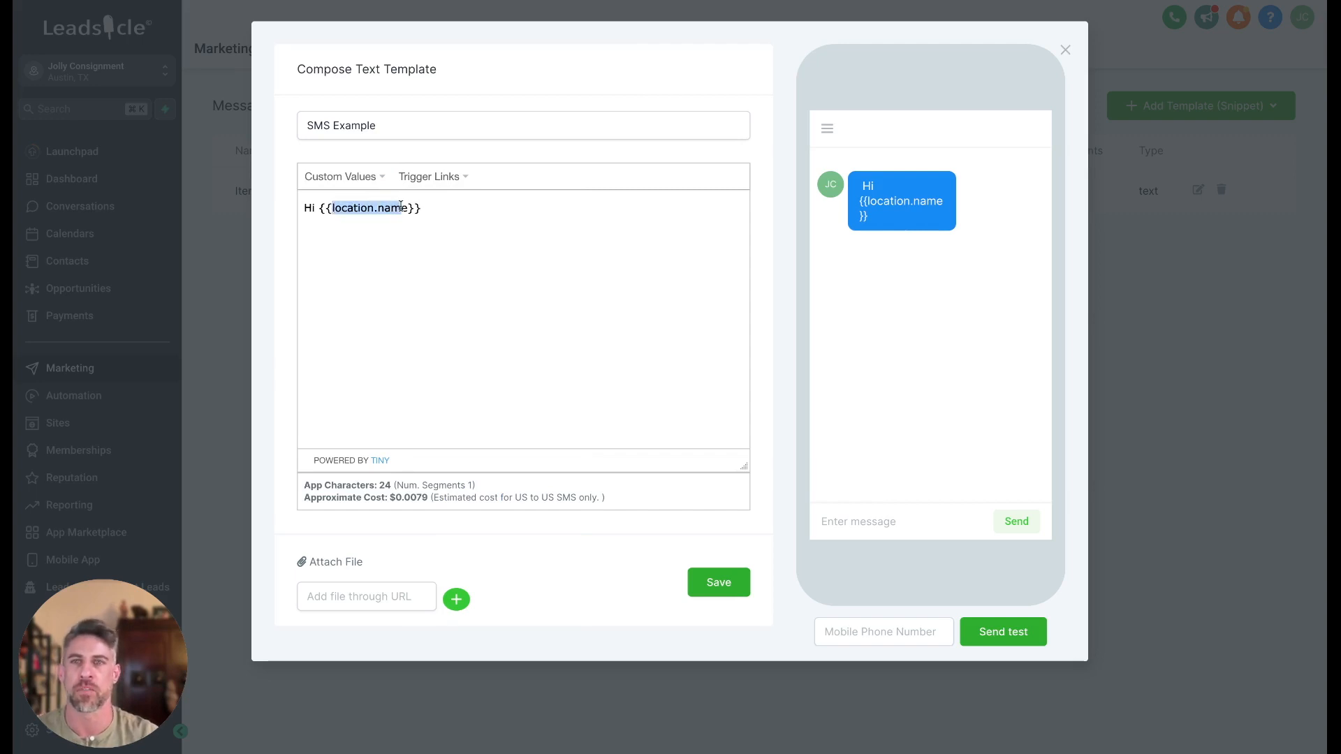
{"action": "left_click", "coordinate": [401, 208]}
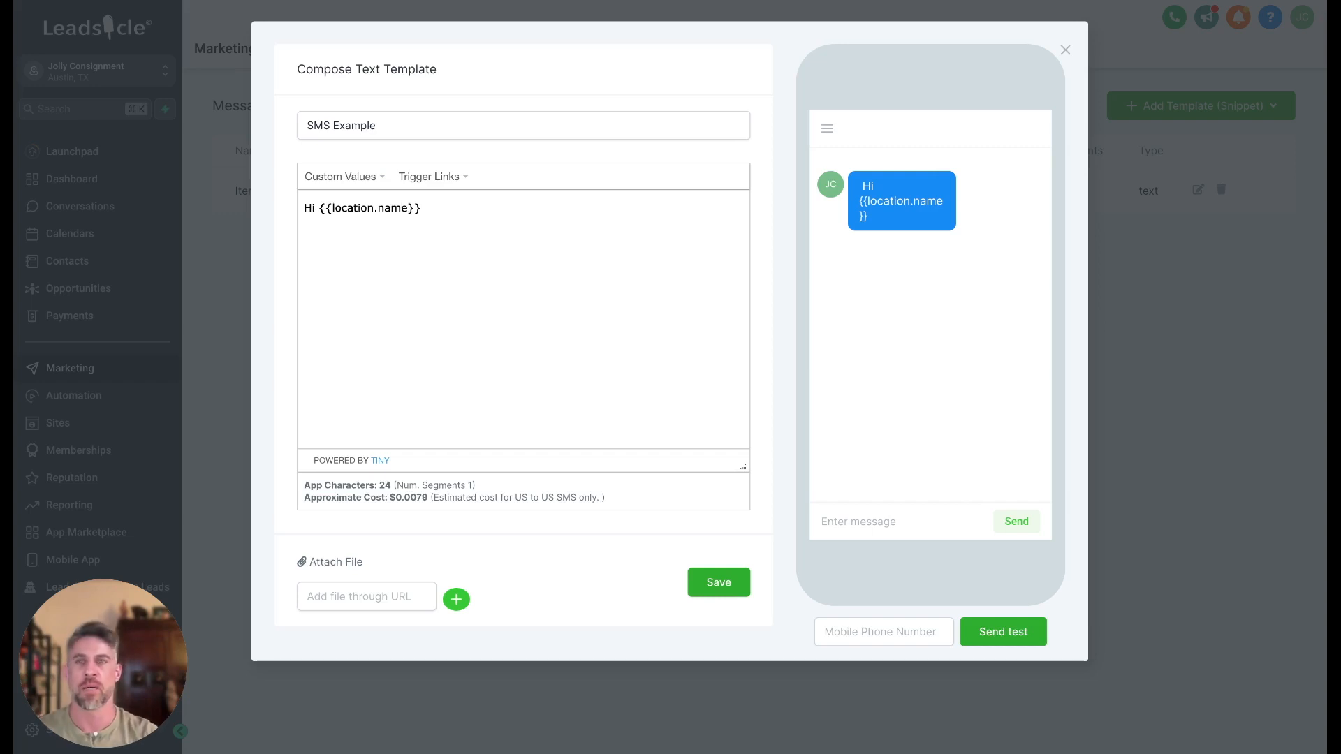
{"action": "mouse_move", "coordinate": [319, 207]}
{"action": "left_mouse_down"}
{"action": "mouse_move", "coordinate": [422, 208]}
{"action": "mouse_move", "coordinate": [321, 216]}
{"action": "left_mouse_up"}
{"action": "left_click", "coordinate": [440, 208]}
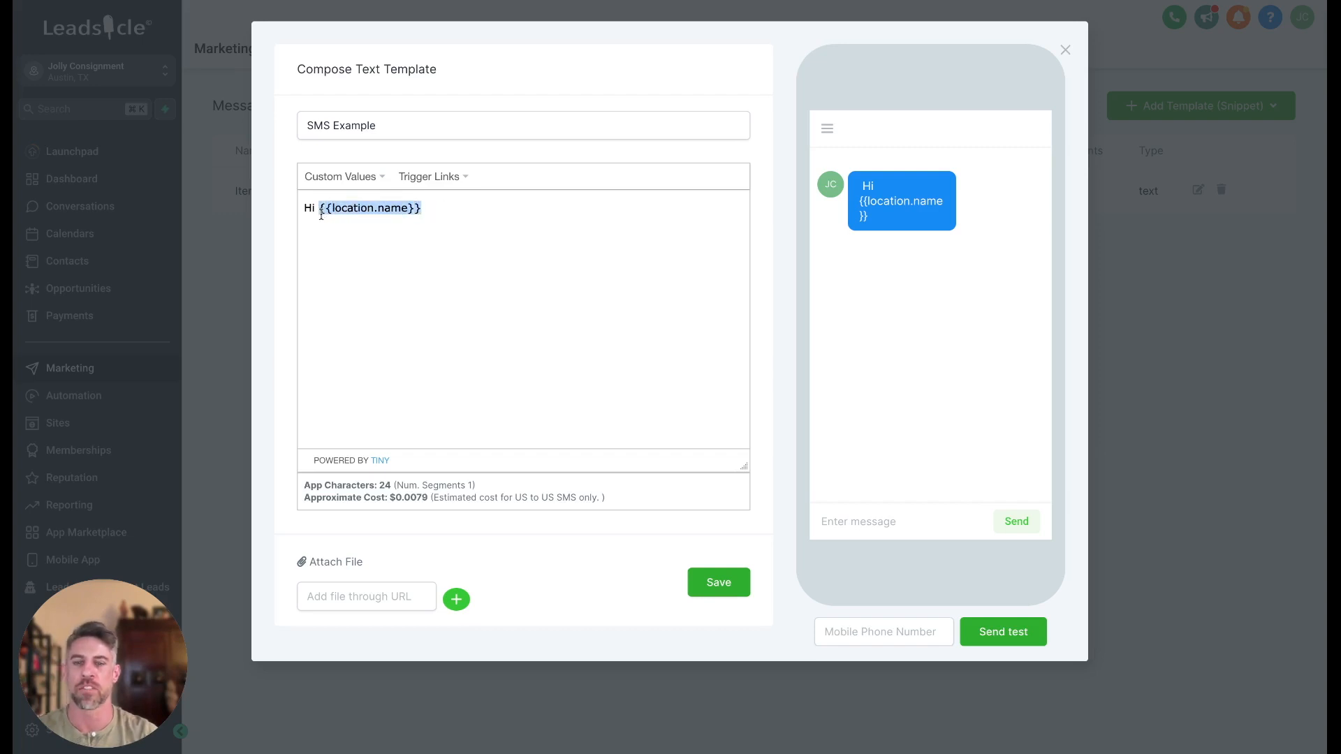
{"action": "type", "text": "Jolly "}
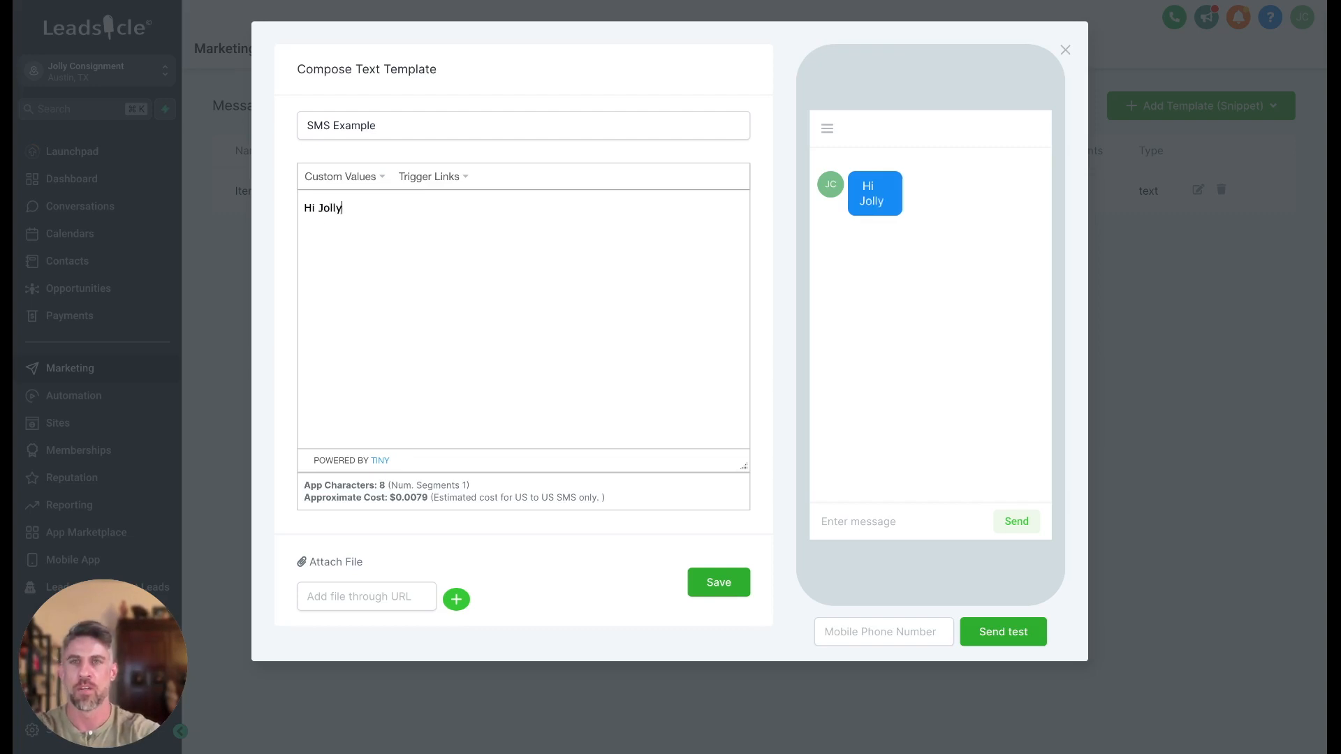
{"action": "type", "text": "Consing"}
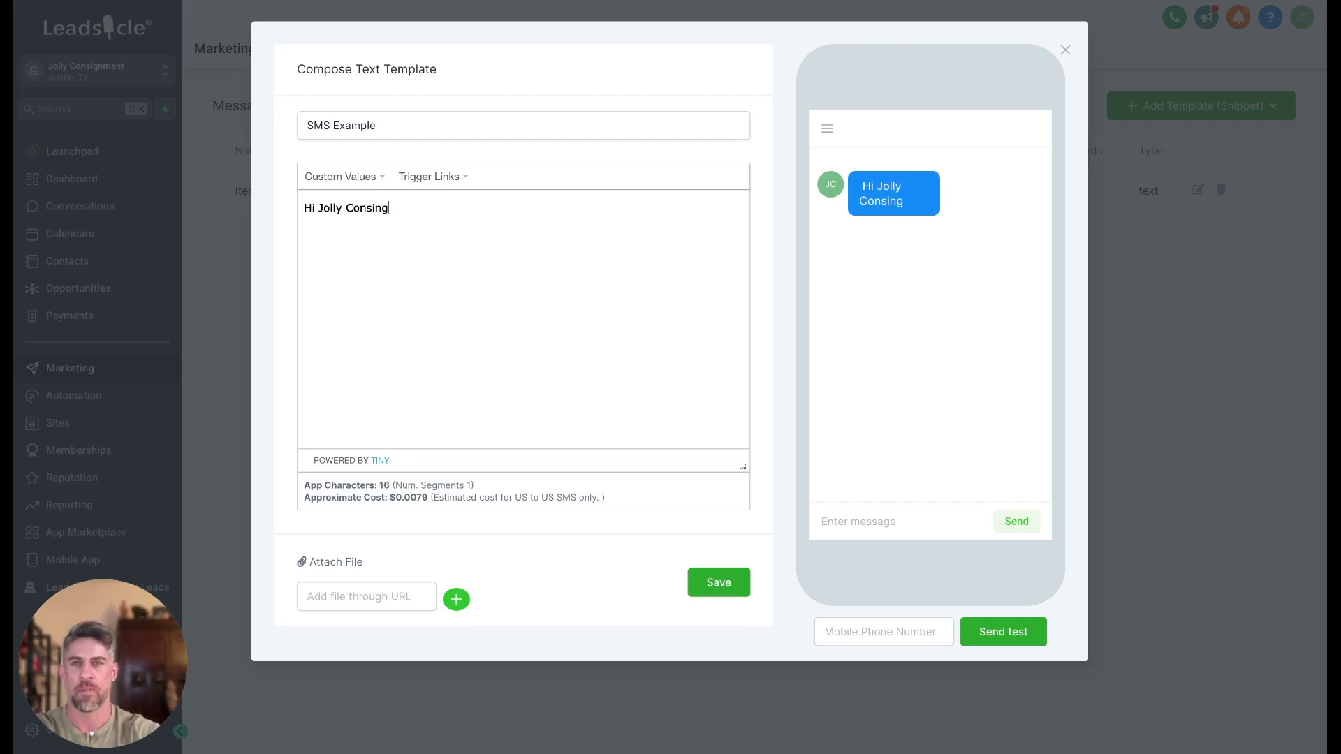
{"action": "key", "text": "BackSpace"}
{"action": "key", "text": "BackSpace"}
{"action": "type", "text": "gnment"}
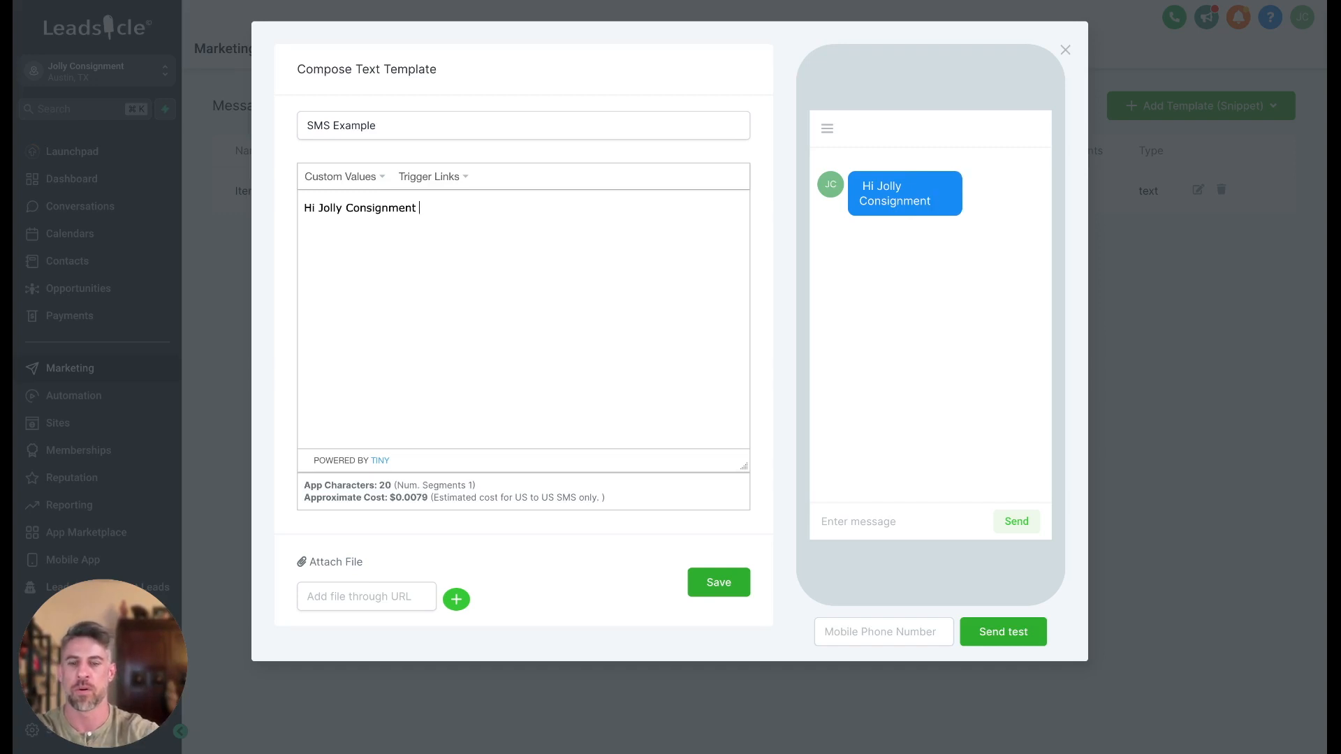
{"action": "type", "text": " shoppe"}
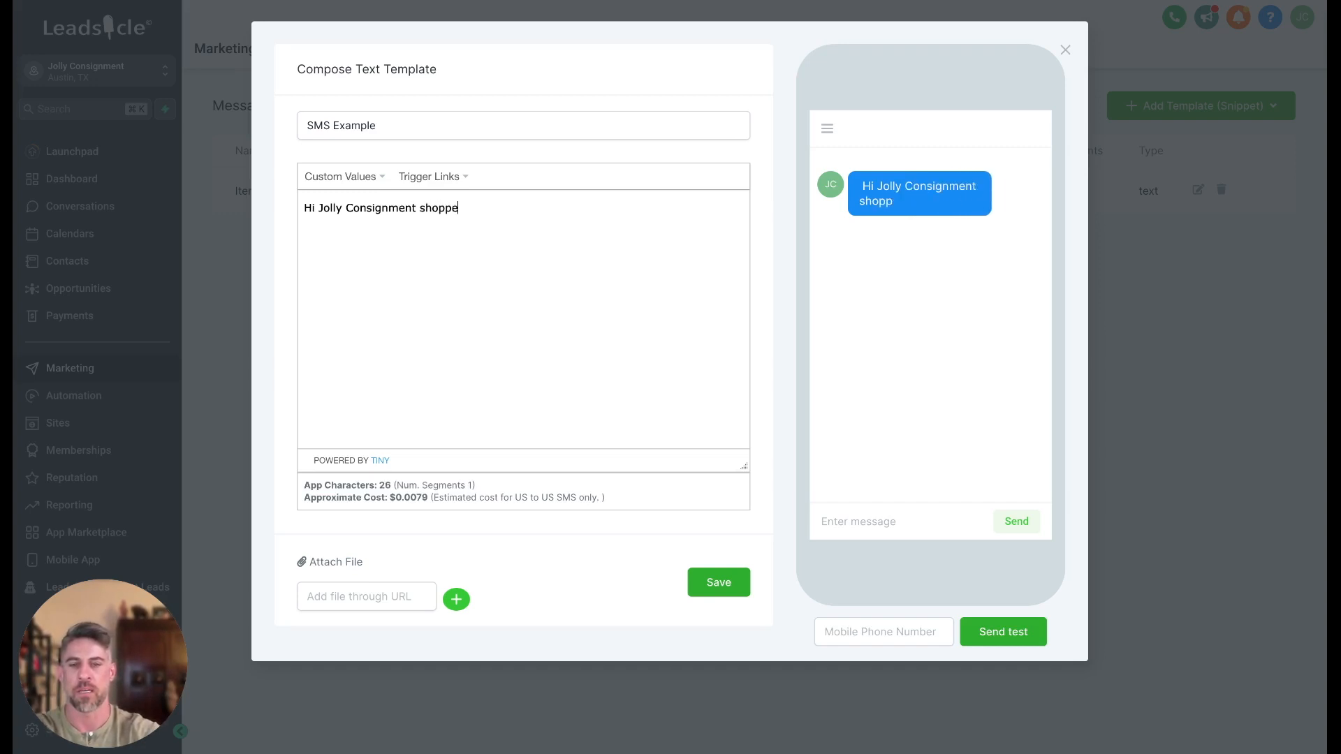
{"action": "type", "text": "r!"}
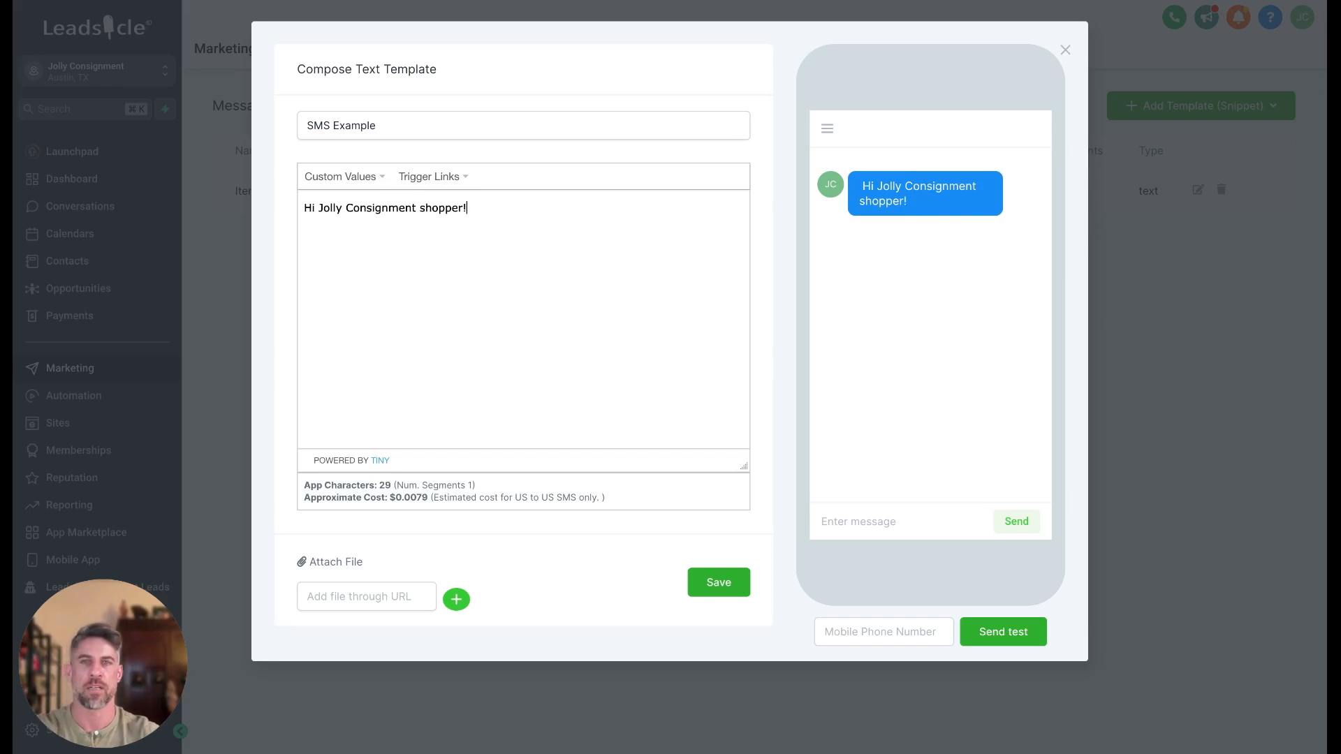
- Below the greeting, add the line "Here is a link to our newest conisgments:" and a separate line reading "LINK"
{"action": "key", "text": "Return"}
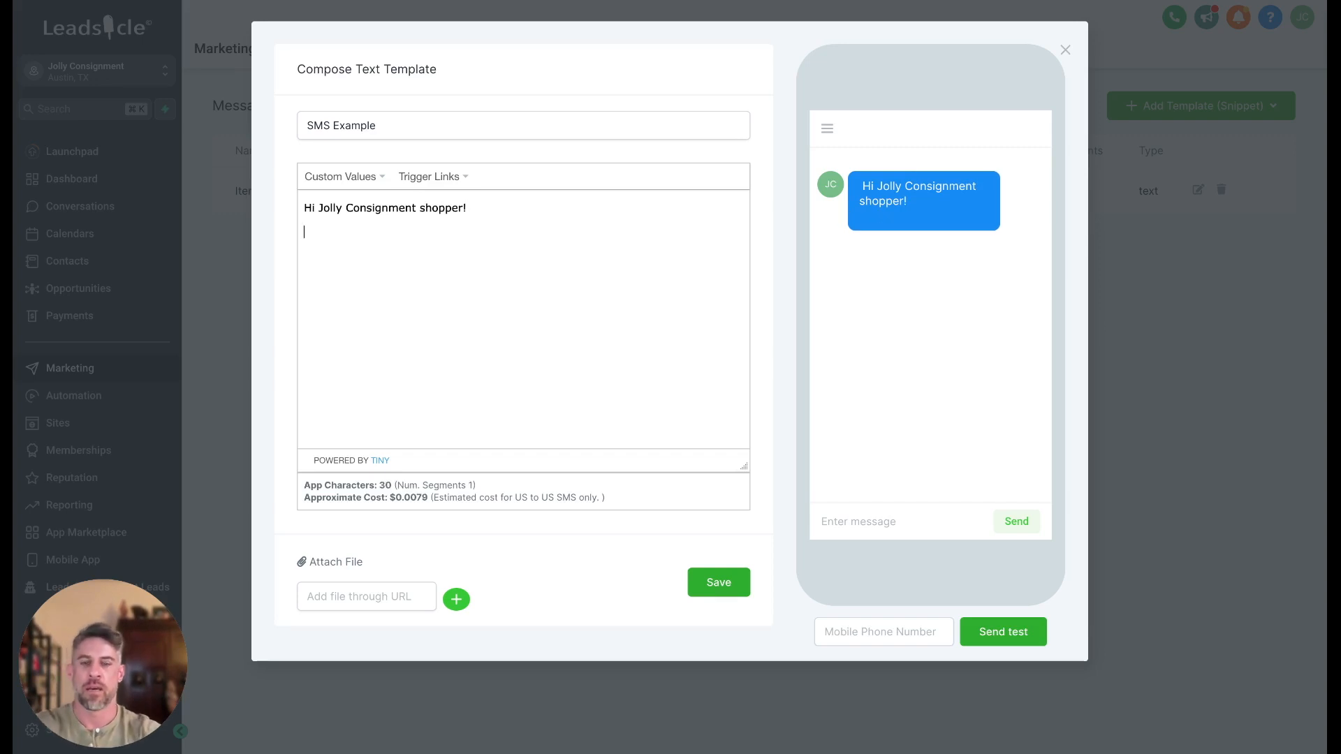
{"action": "type", "text": "Here is "}
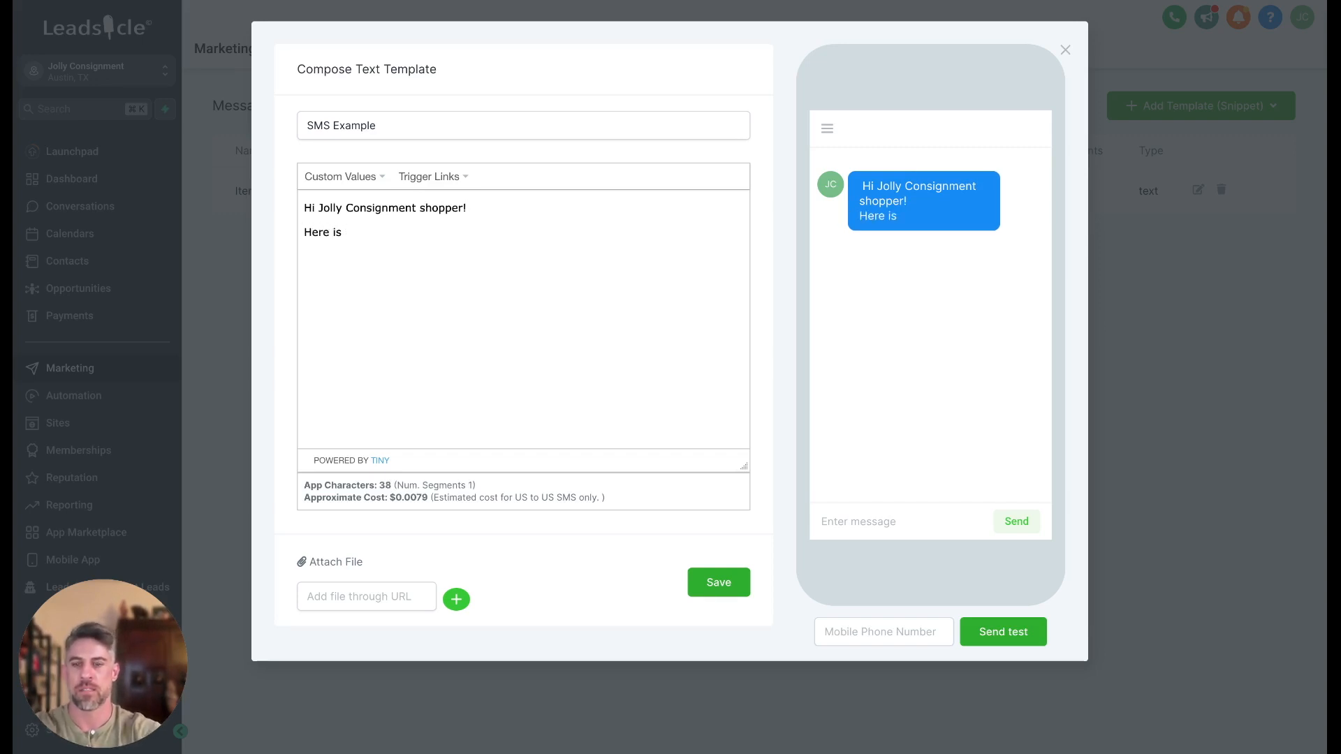
{"action": "type", "text": "a link to"}
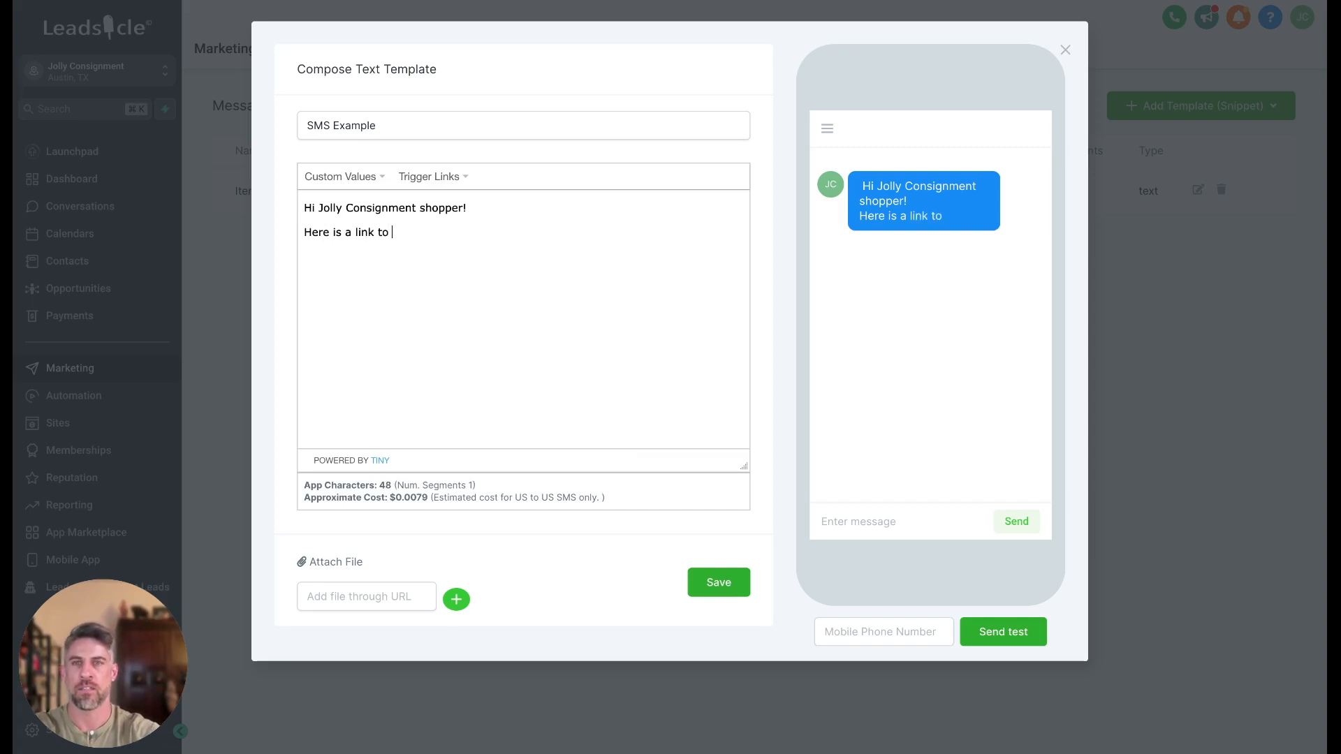
{"action": "type", "text": " our"}
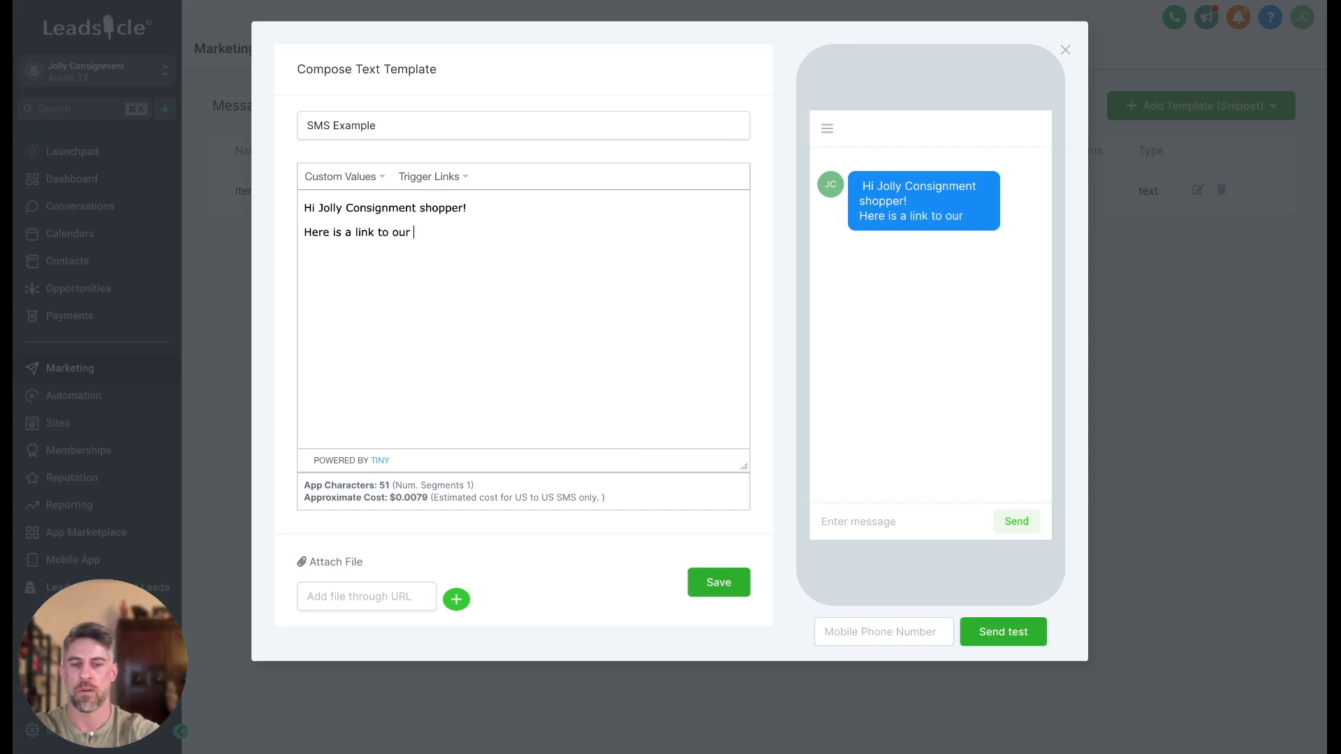
{"action": "type", "text": "newest con"}
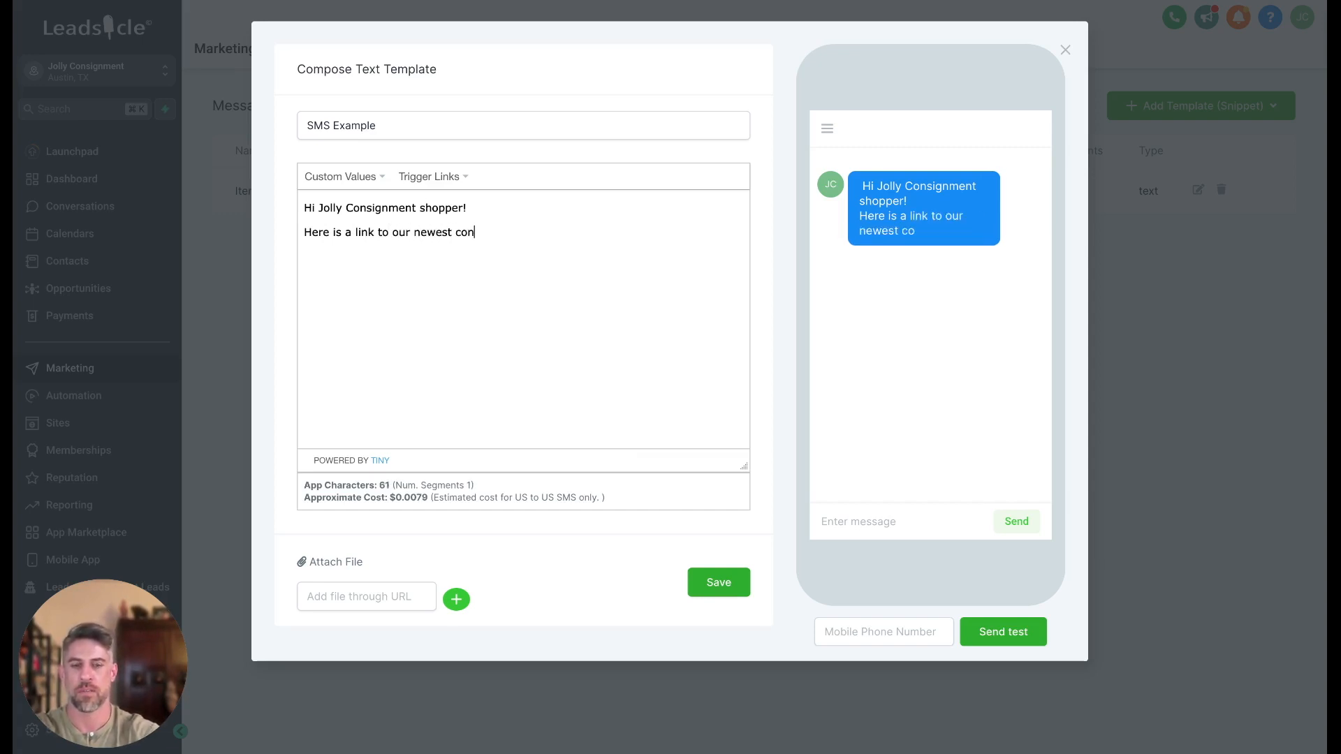
{"action": "type", "text": "isgnem"}
{"action": "key", "text": "BackSpace"}
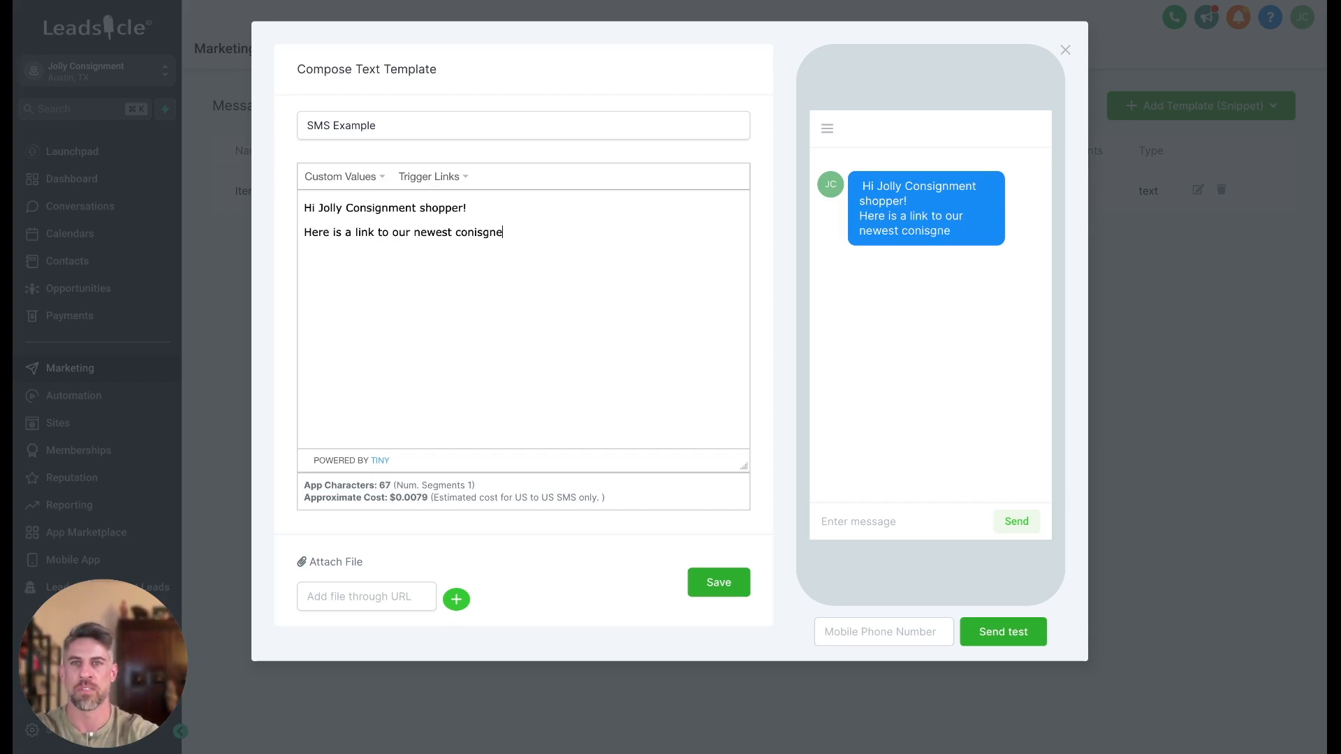
{"action": "key", "text": "BackSpace"}
{"action": "key", "text": "BackSpace"}
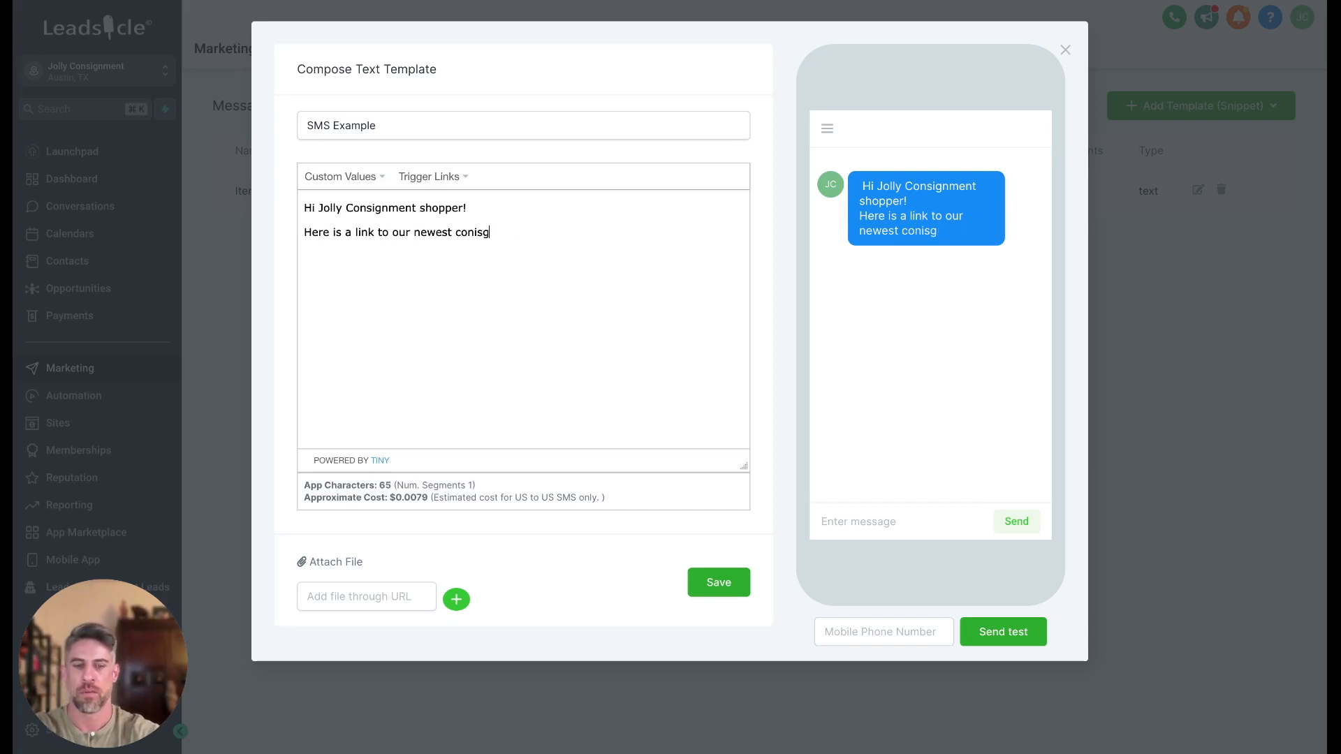
{"action": "type", "text": "mern"}
{"action": "key", "text": "BackSpace"}
{"action": "key", "text": "BackSpace"}
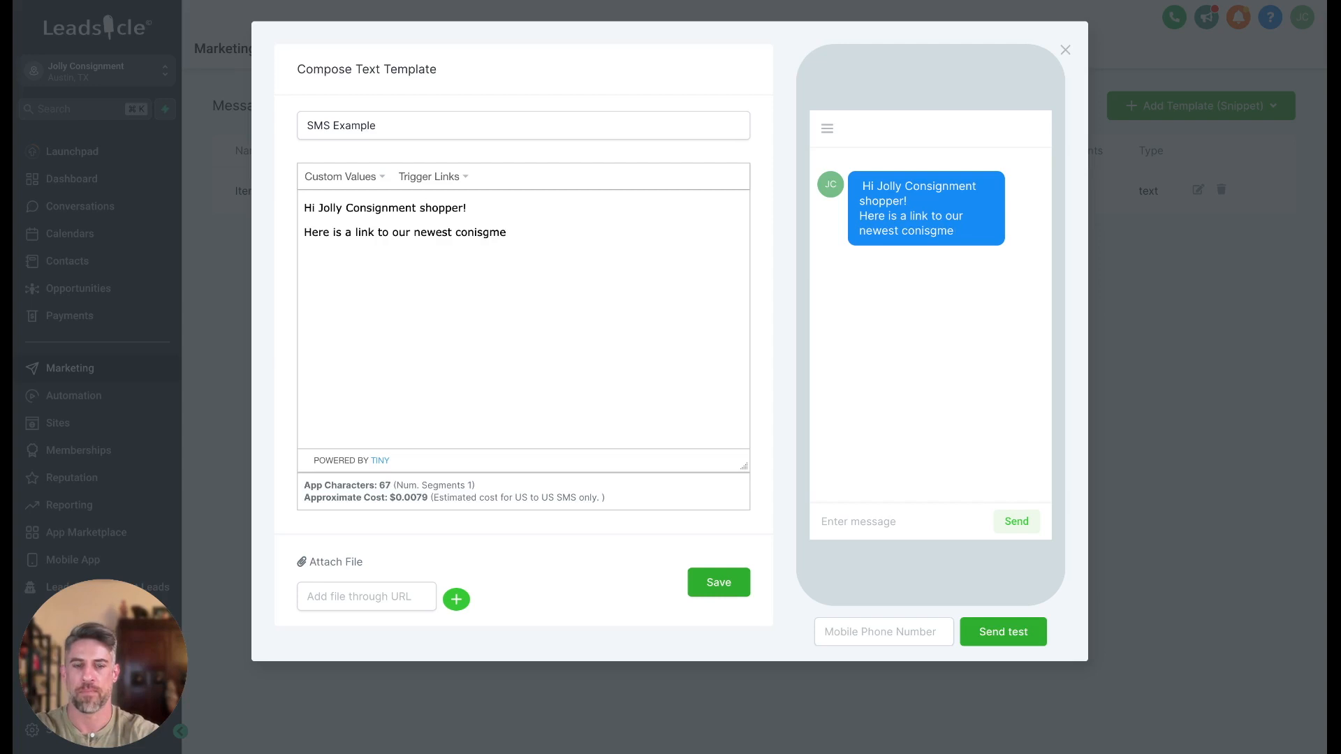
{"action": "type", "text": "nts"}
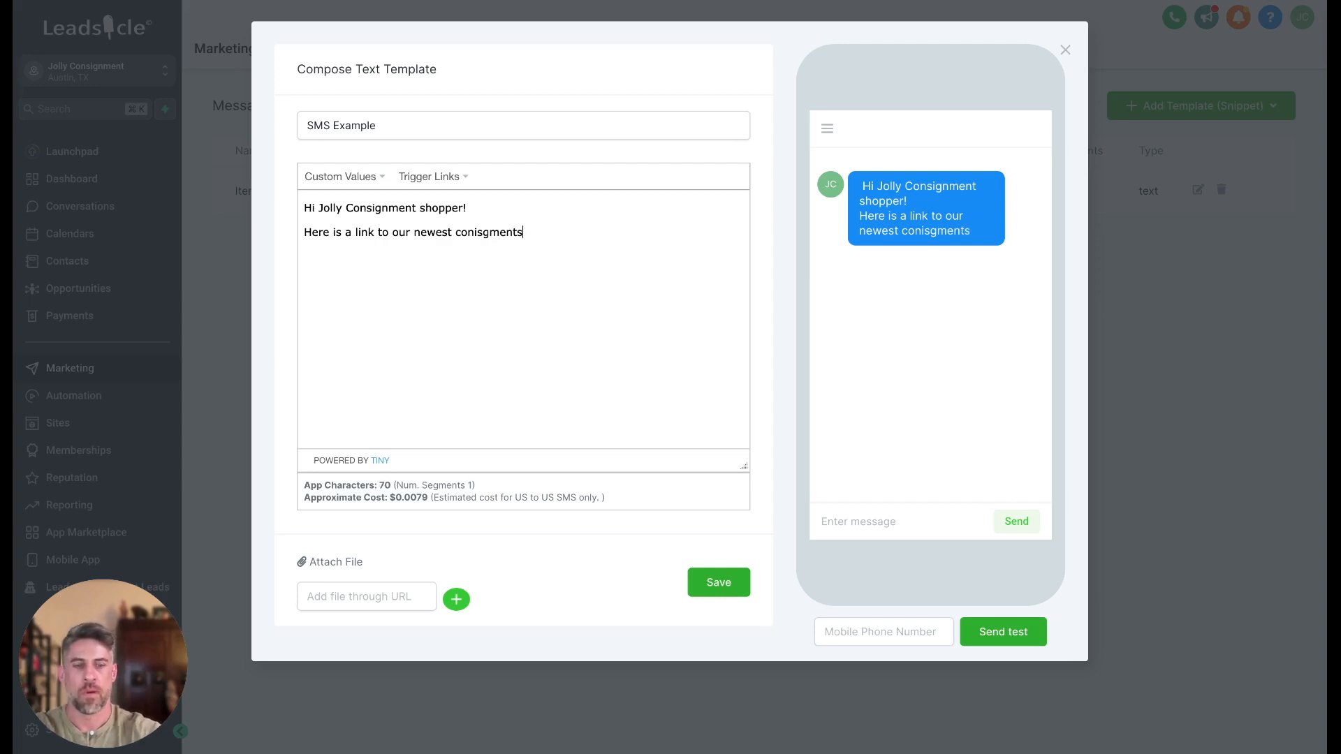
{"action": "type", "text": ":"}
{"action": "key", "text": "Return"}
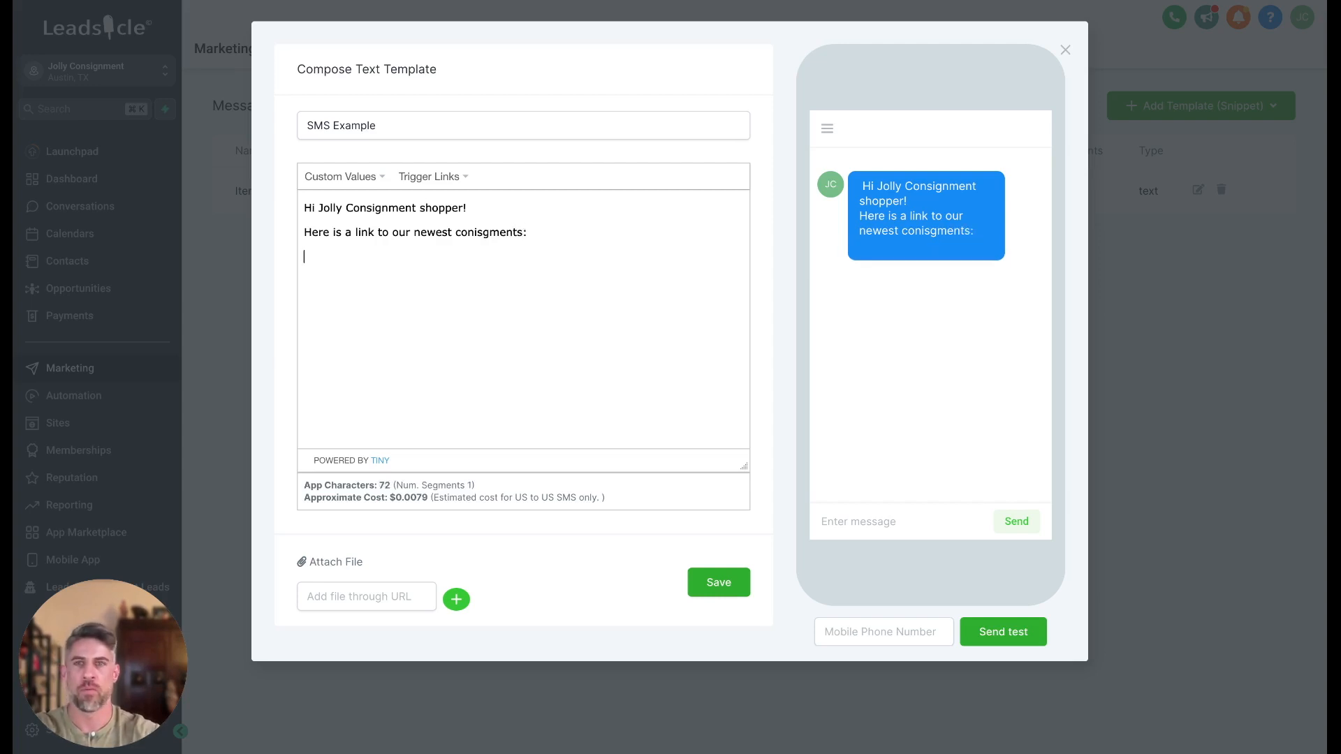
{"action": "type", "text": "LINK"}
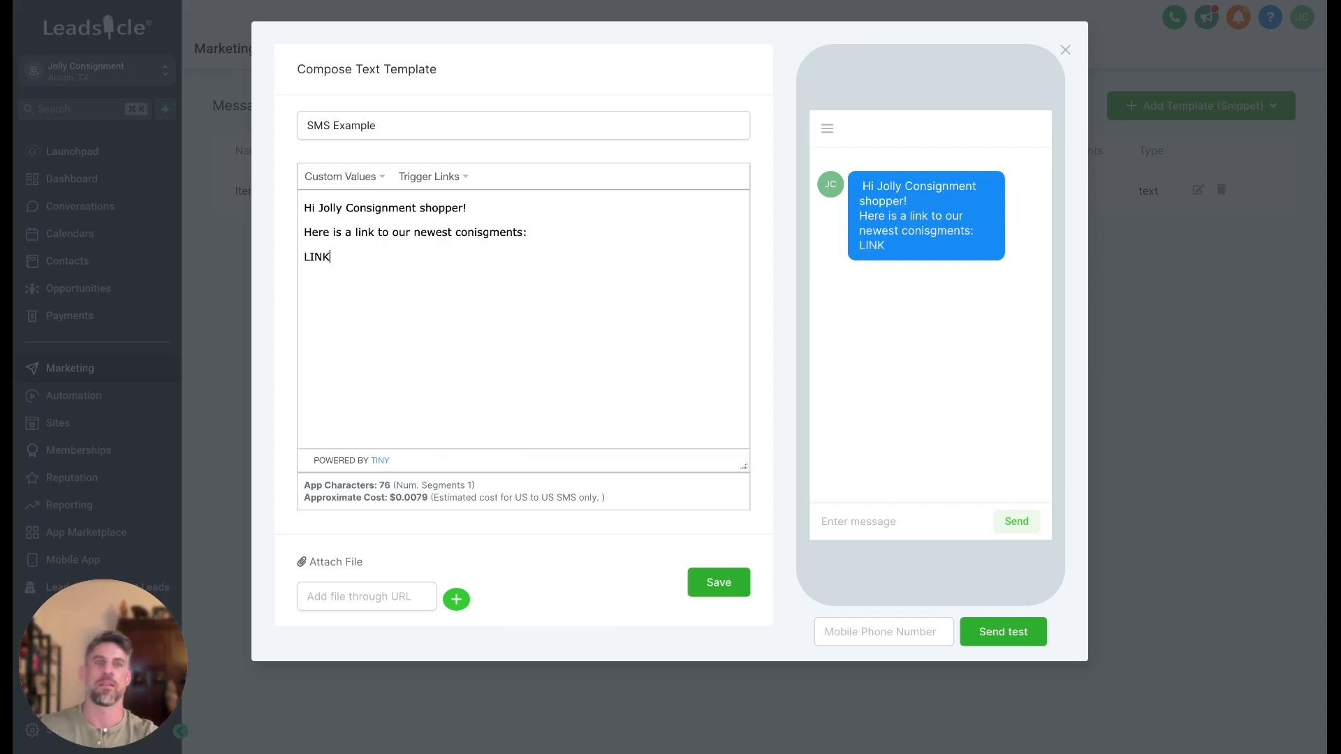
- Insert a blank line between the greeting and the sentence introducing the link
{"action": "left_click", "coordinate": [502, 214]}
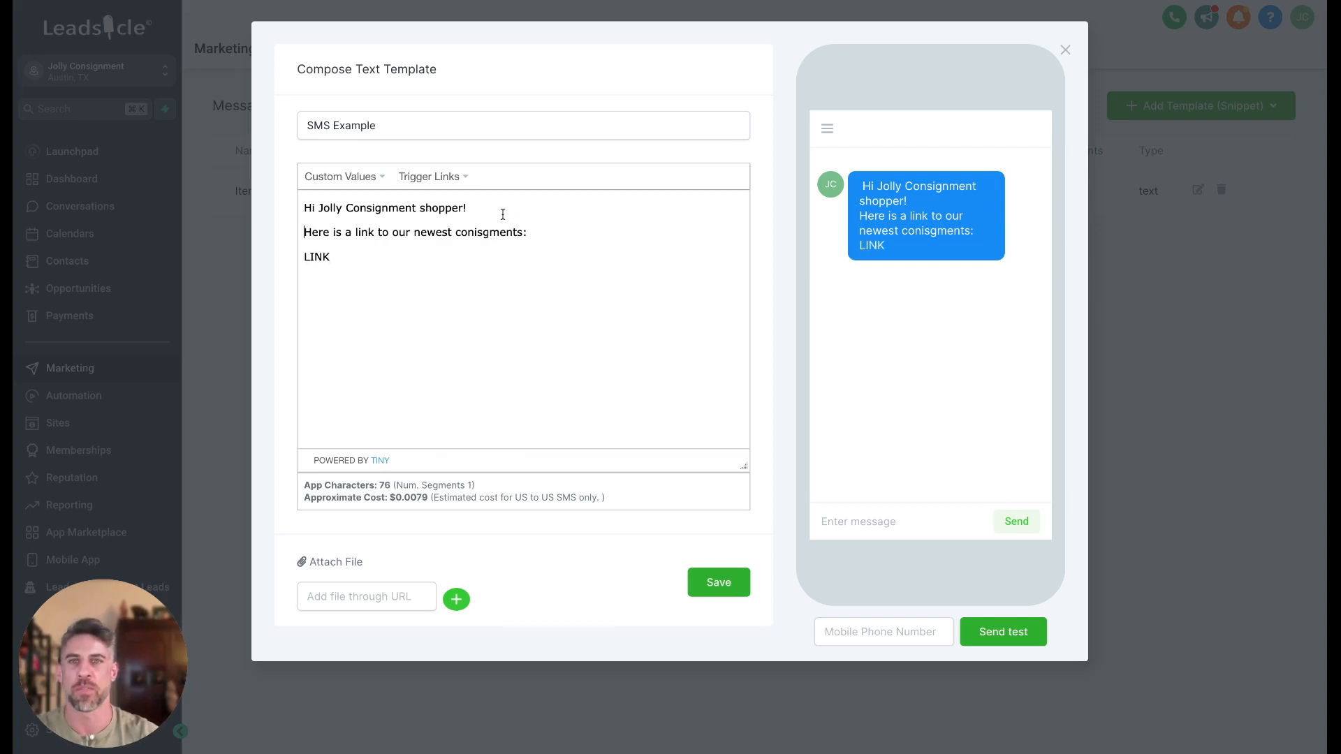
{"action": "left_click", "coordinate": [495, 210]}
{"action": "key", "text": "Return"}
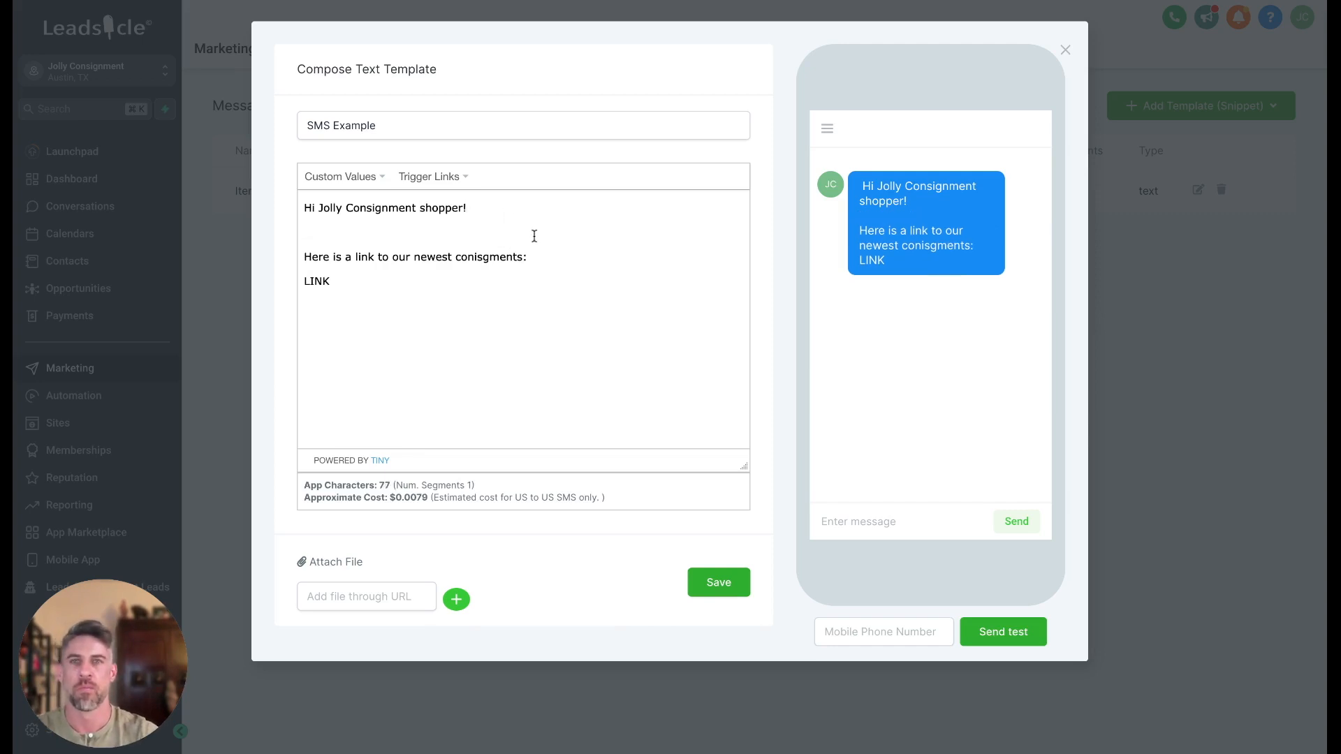
- Insert a blank line above "LINK" in the message body and close the text template without saving
{"action": "left_click", "coordinate": [534, 258]}
{"action": "key", "text": "Return"}
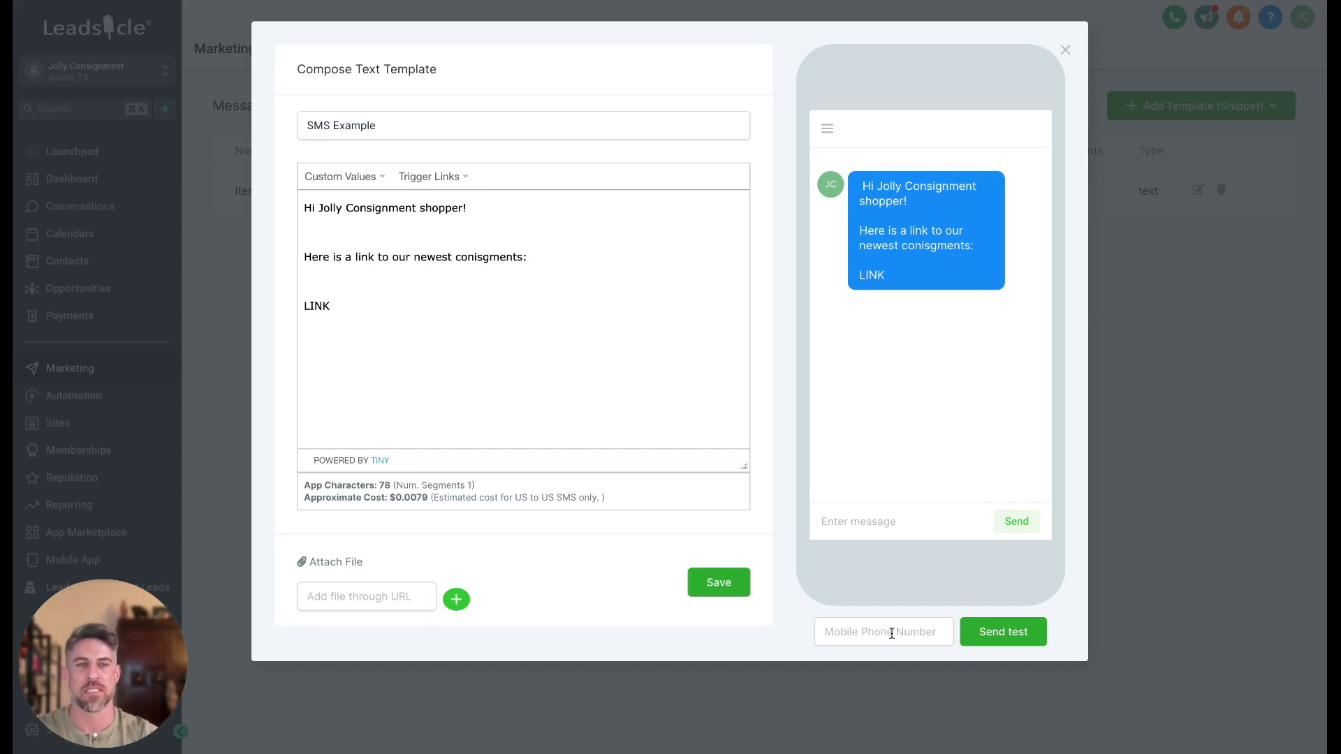
{"action": "left_click", "coordinate": [844, 631]}
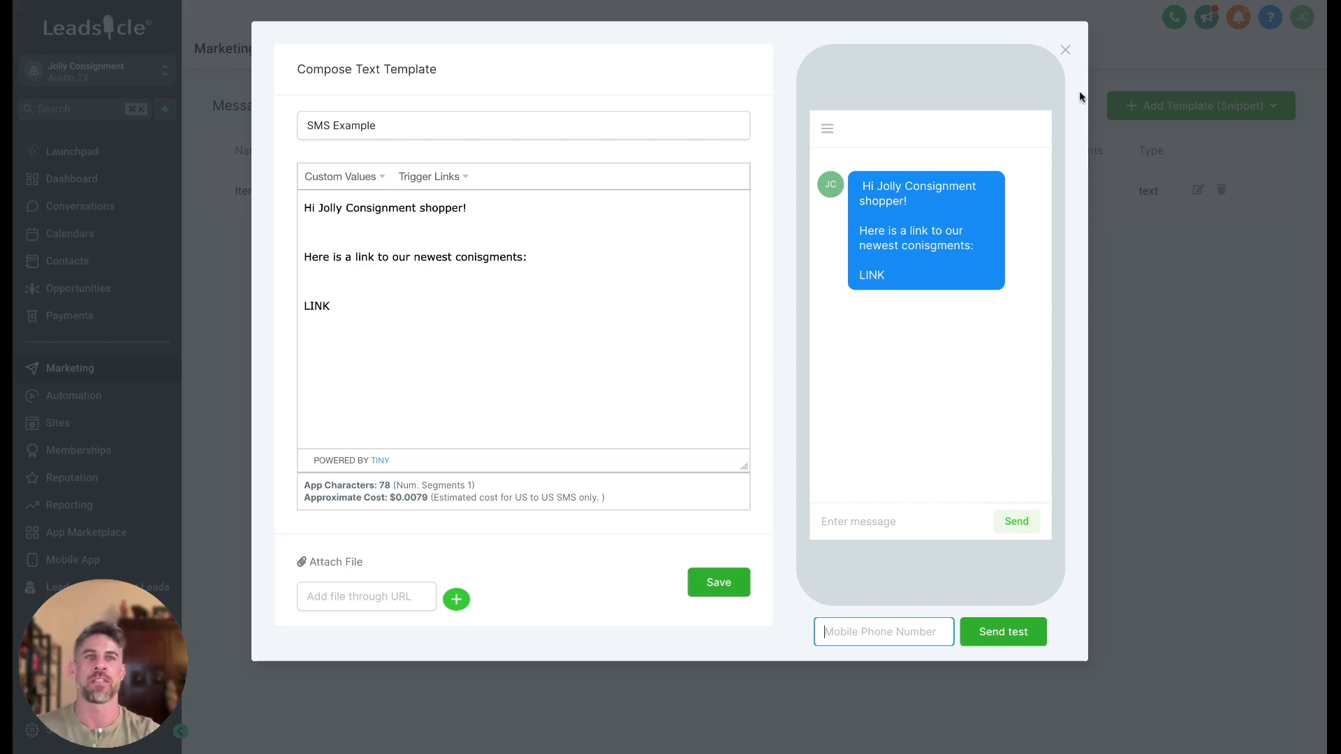
{"action": "left_click", "coordinate": [1066, 52]}
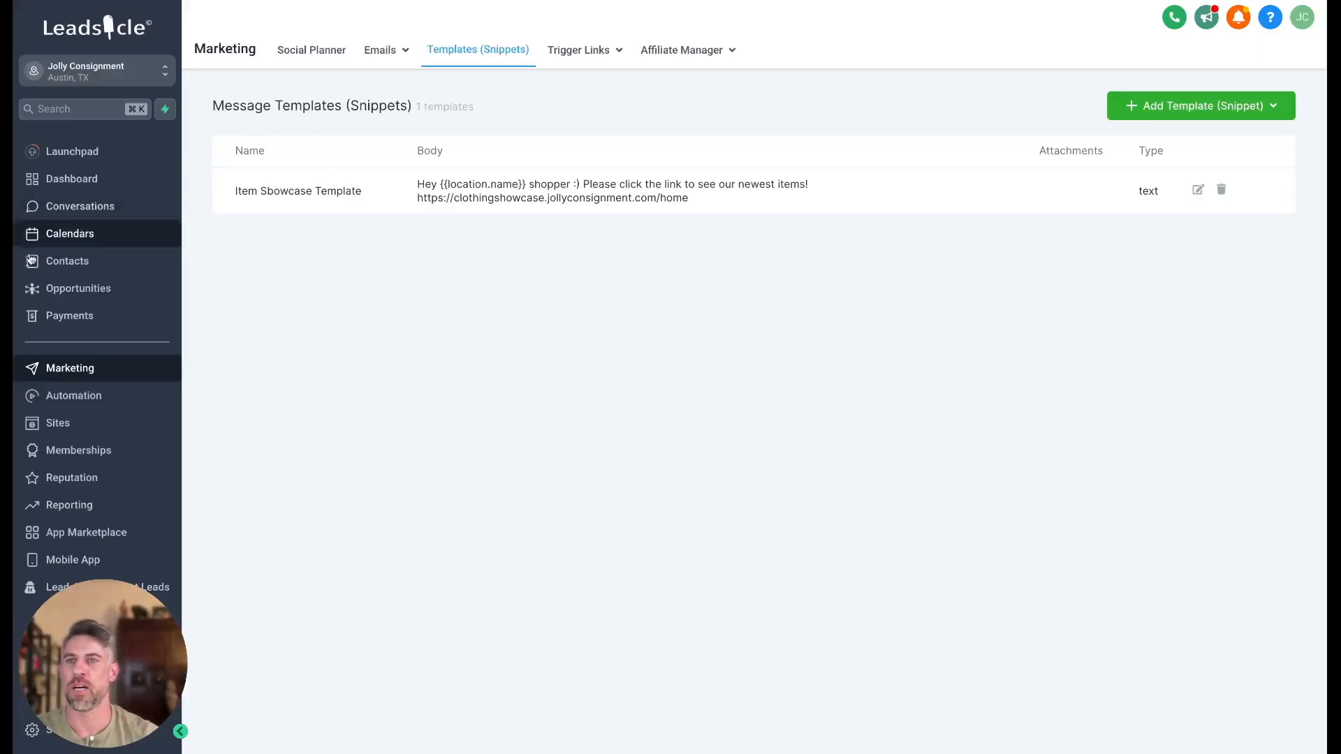
- Open the Contacts list and review the tags assigned to the contacts
{"action": "left_click", "coordinate": [69, 265]}
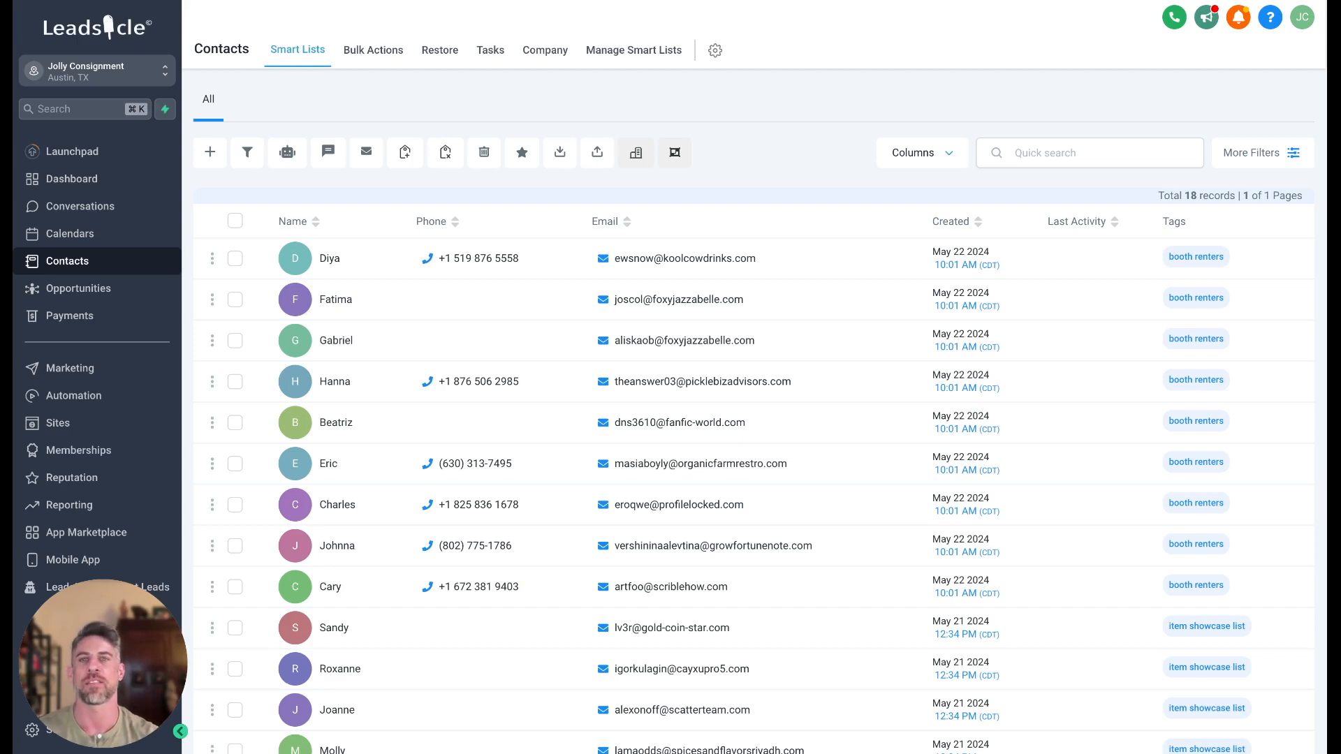
{"action": "scroll", "coordinate": [820, 335], "scroll_direction": "down", "scroll_amount": 4}
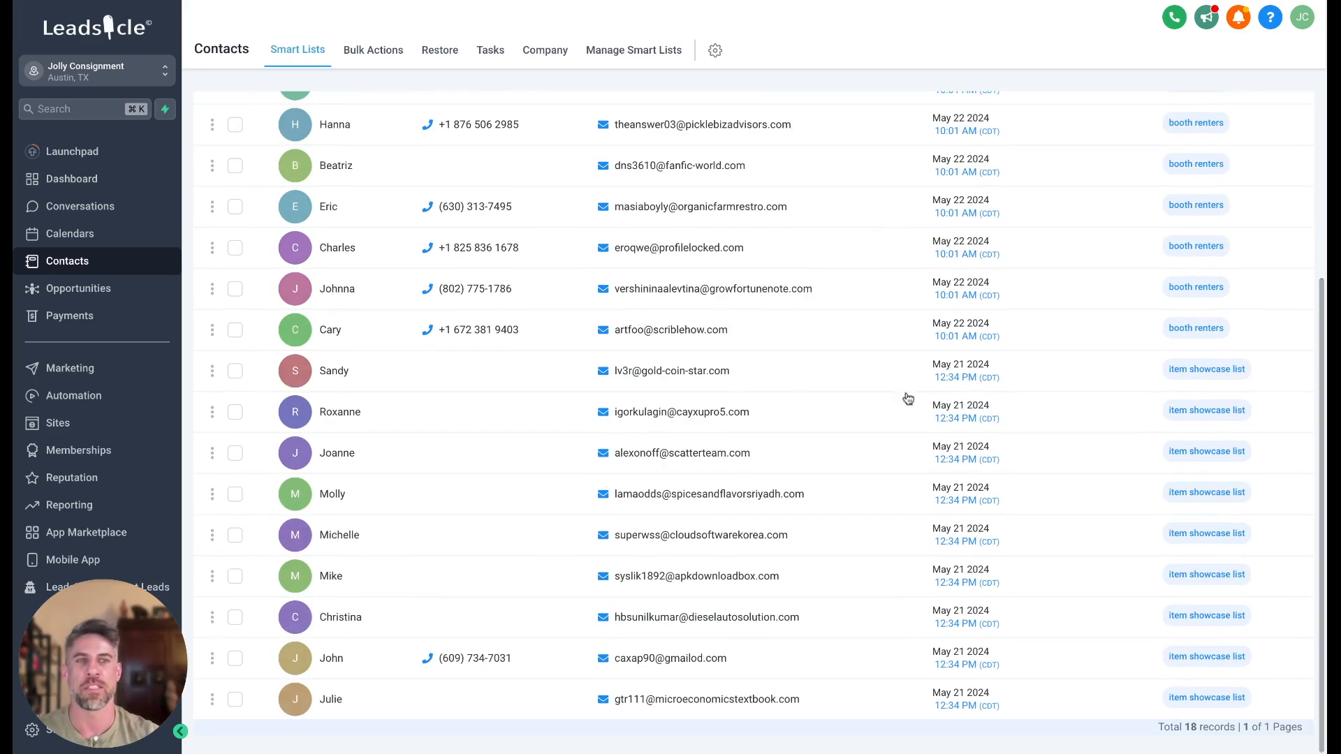
{"action": "scroll", "coordinate": [754, 419], "scroll_direction": "up", "scroll_amount": 4}
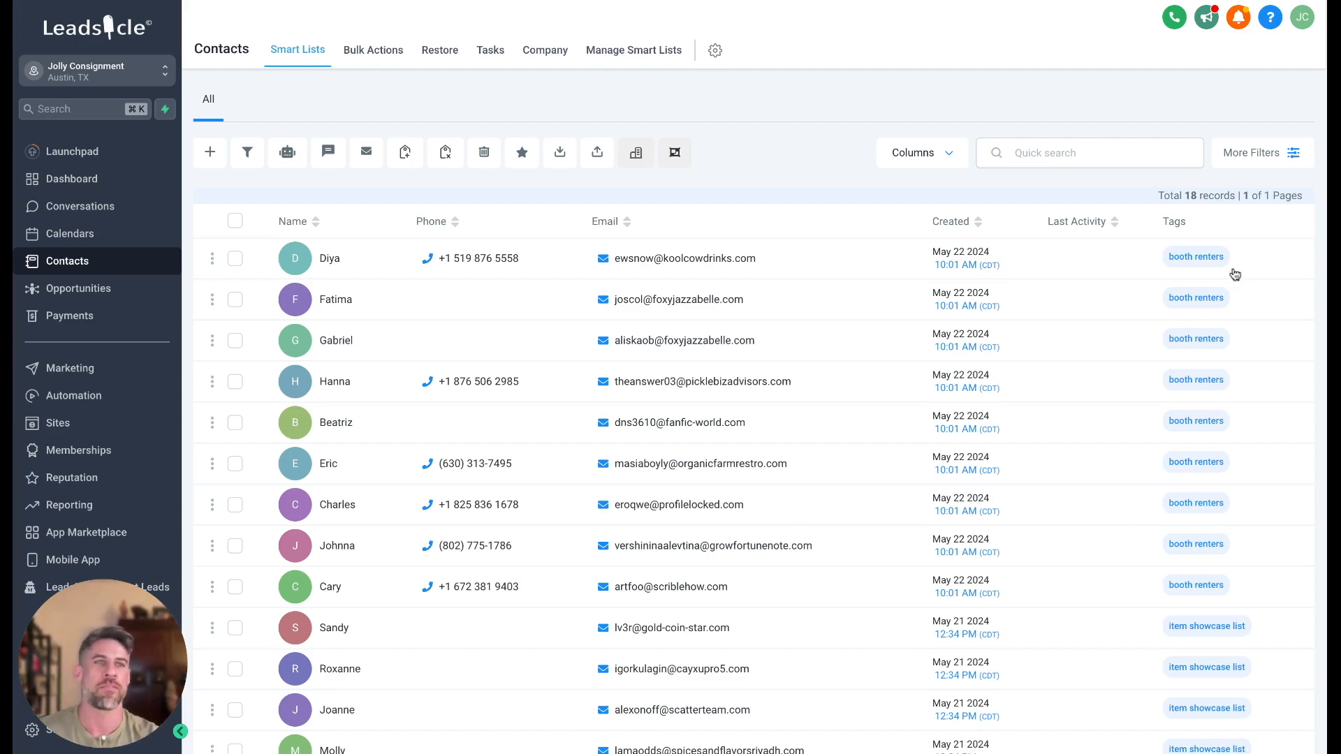
{"action": "scroll", "coordinate": [1184, 375], "scroll_direction": "down", "scroll_amount": 1}
{"action": "scroll", "coordinate": [1185, 375], "scroll_direction": "down", "scroll_amount": 1}
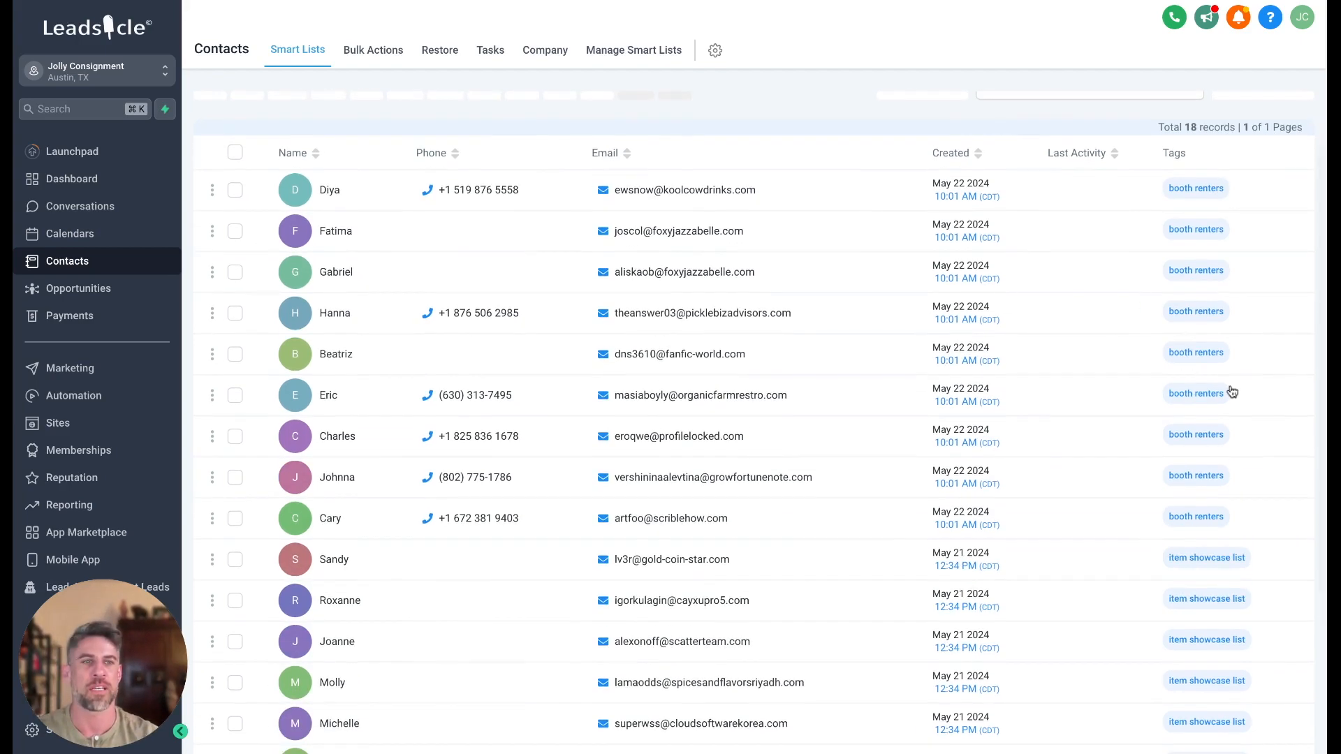
{"action": "scroll", "coordinate": [1215, 389], "scroll_direction": "down", "scroll_amount": 3}
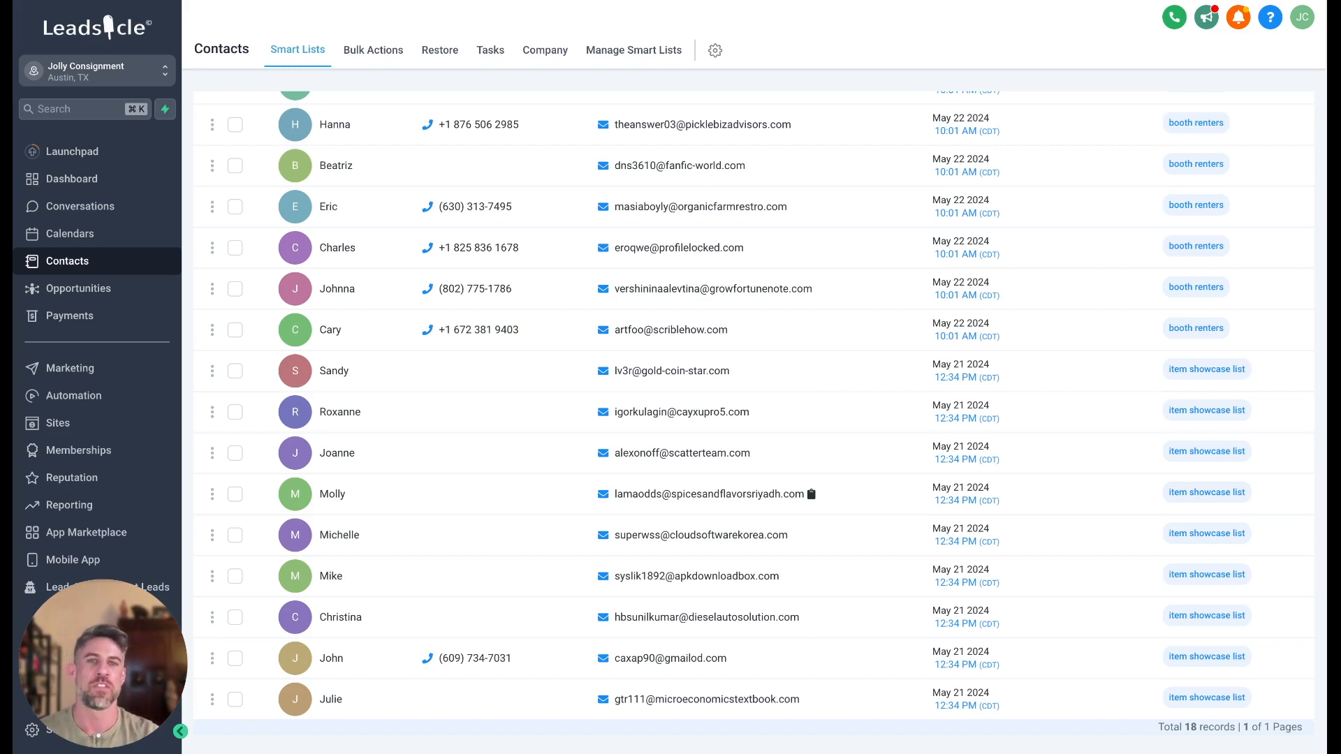
{"action": "scroll", "coordinate": [782, 520], "scroll_direction": "up", "scroll_amount": 2}
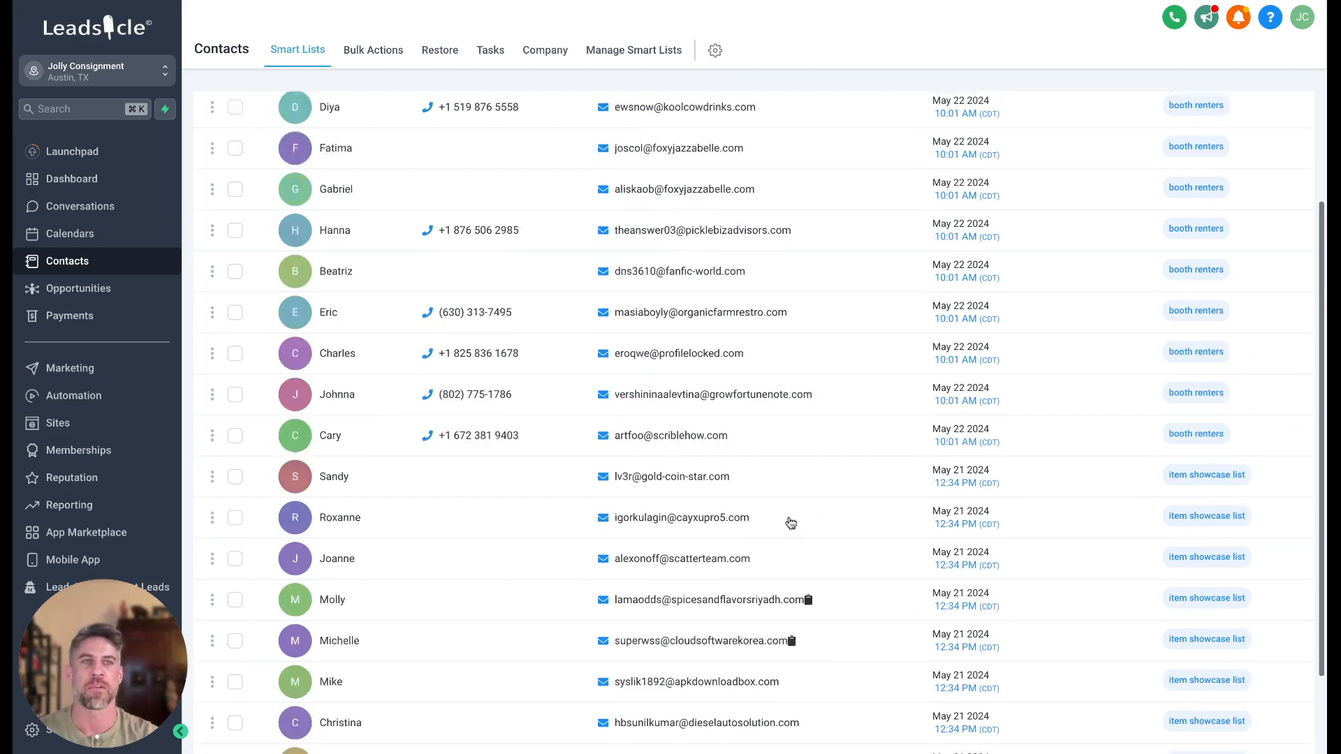
- Filter the contacts to those whose tag is "item showcase list" and close the filter settings
{"action": "scroll", "coordinate": [768, 517], "scroll_direction": "up", "scroll_amount": 3}
{"action": "left_click", "coordinate": [1269, 158]}
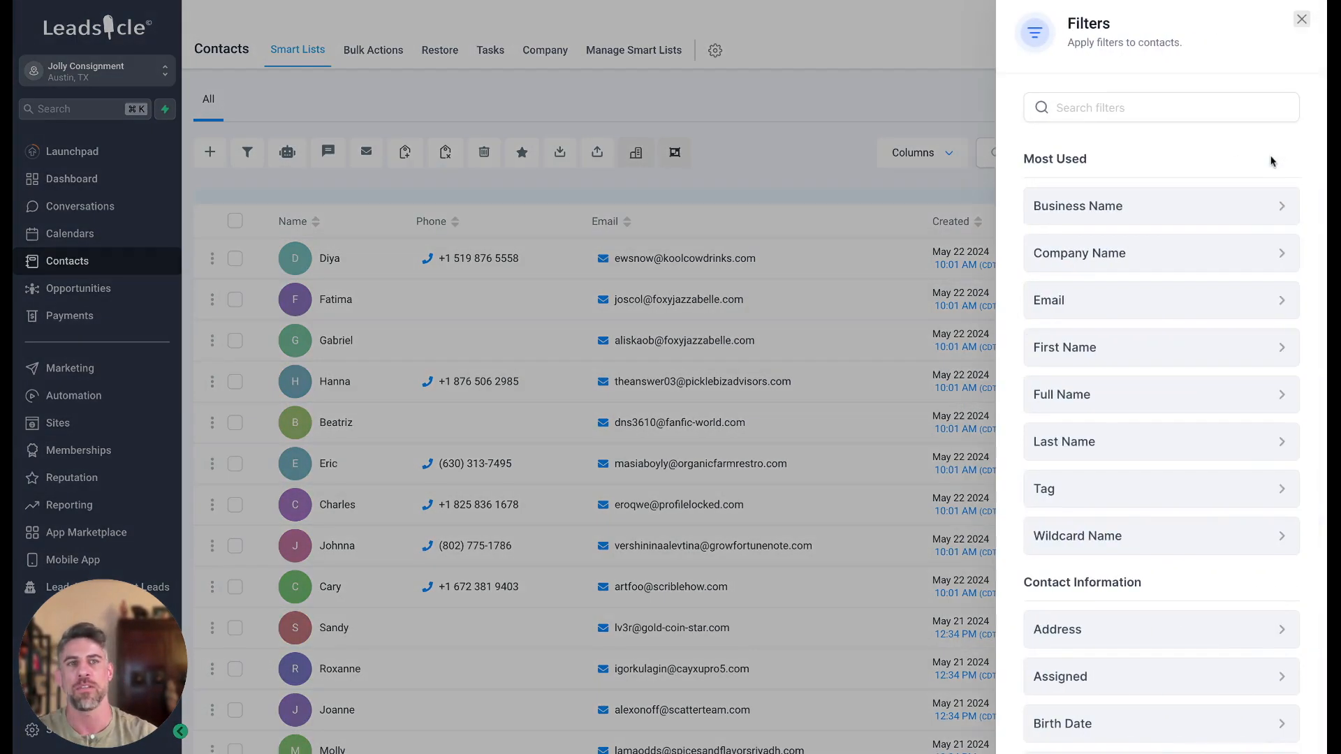
{"action": "left_click", "coordinate": [1088, 501]}
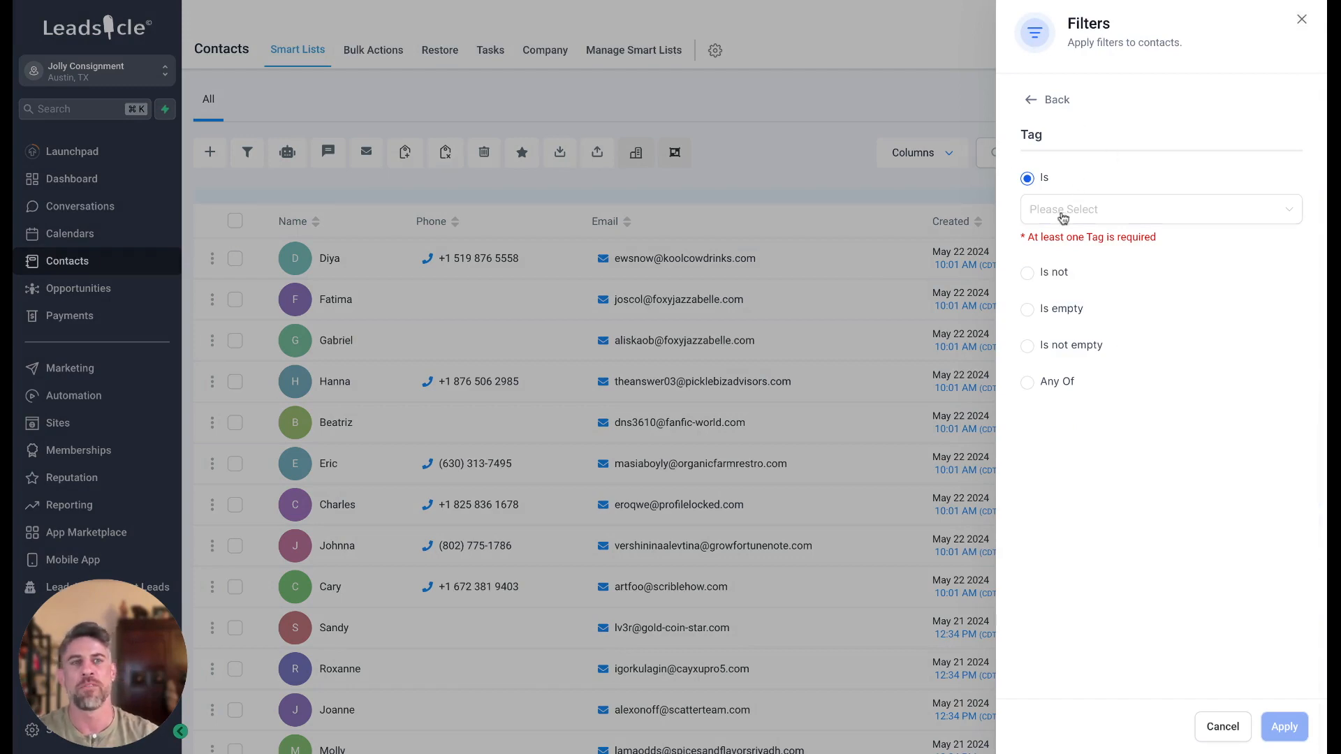
{"action": "left_click", "coordinate": [1115, 209]}
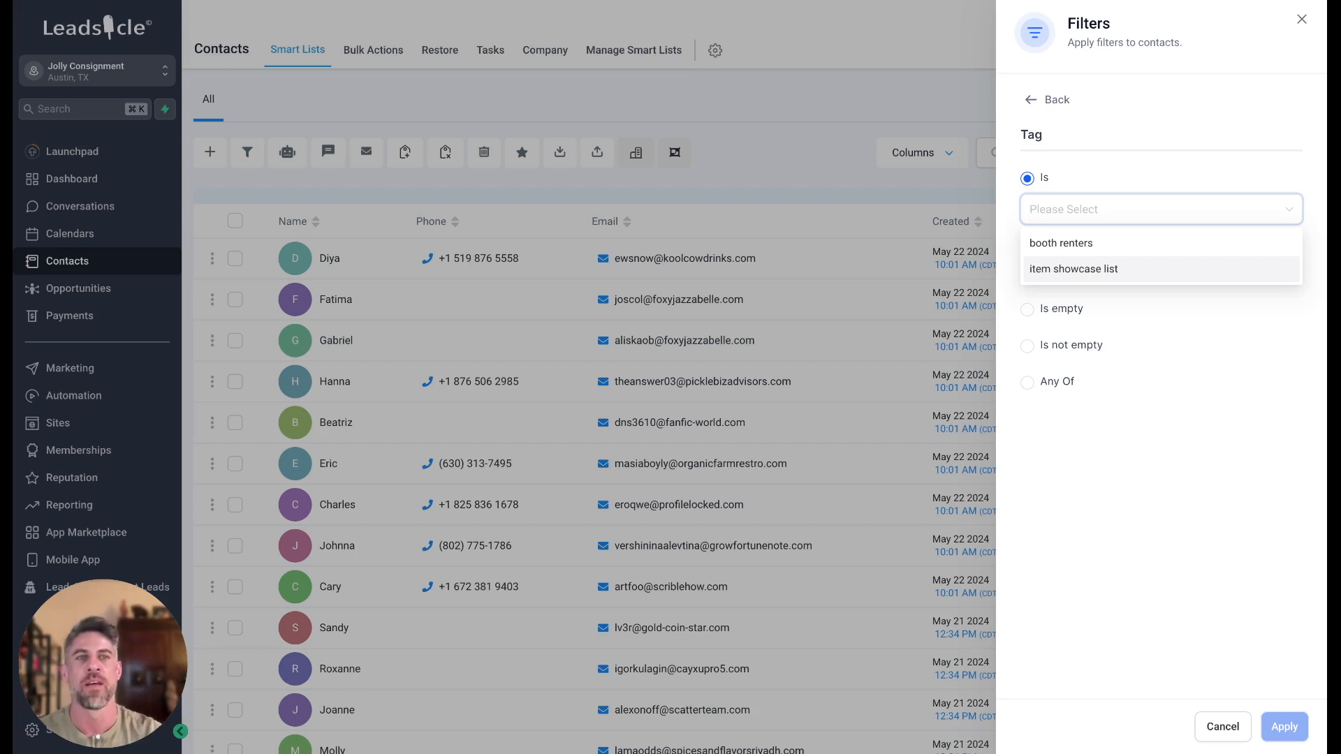
{"action": "left_click", "coordinate": [1071, 268]}
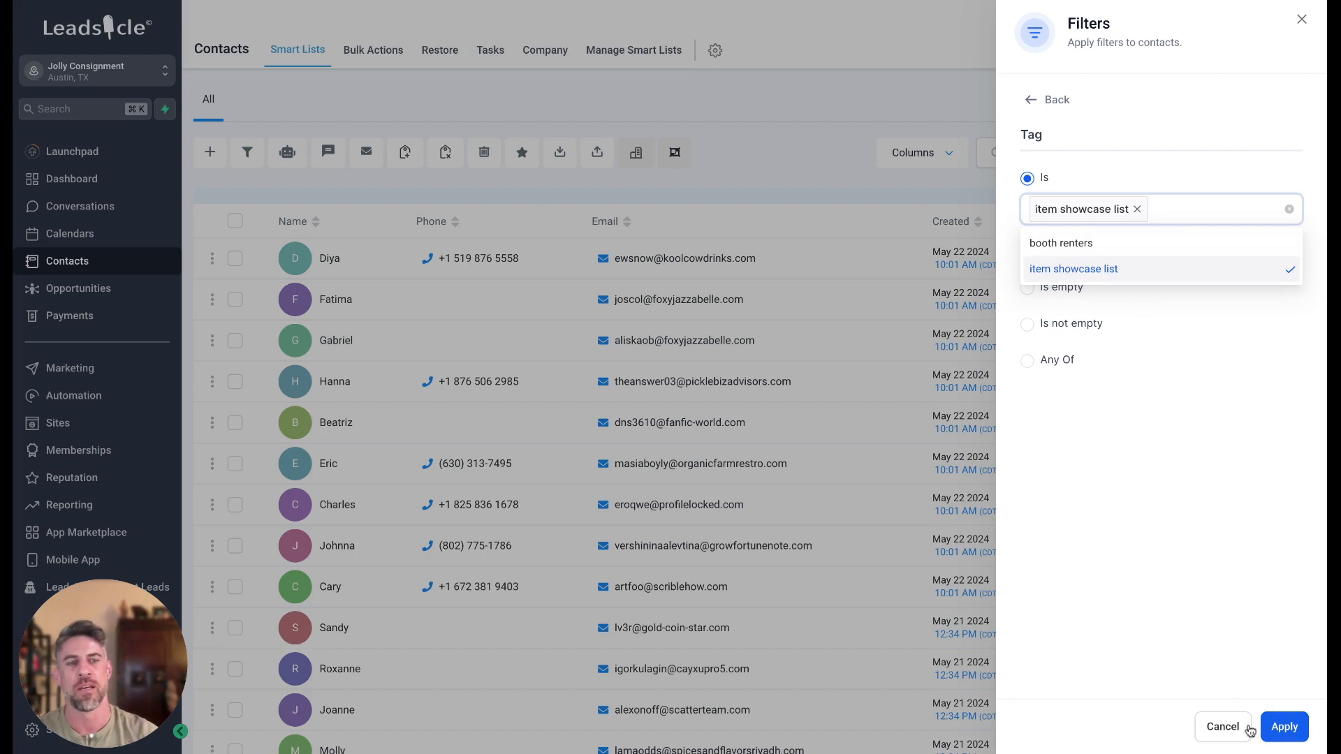
{"action": "left_click", "coordinate": [1282, 727]}
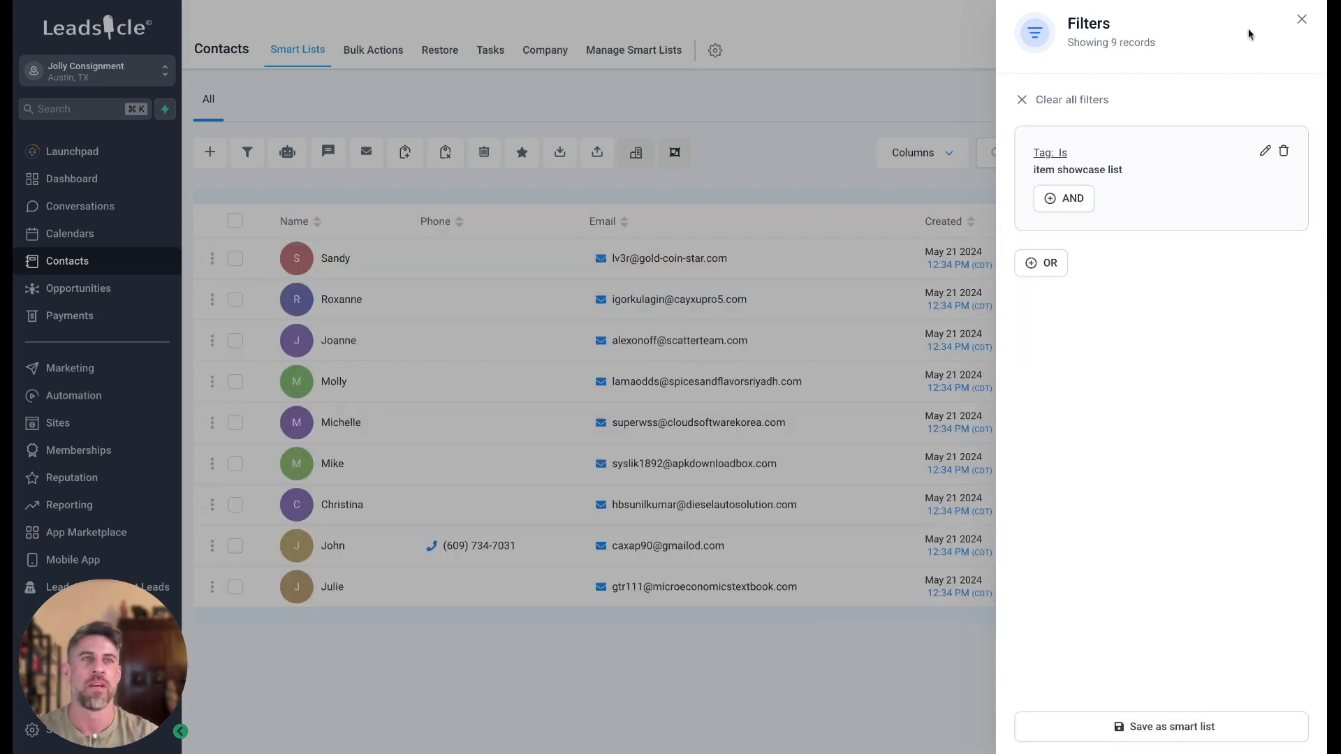
{"action": "left_click", "coordinate": [1300, 22]}
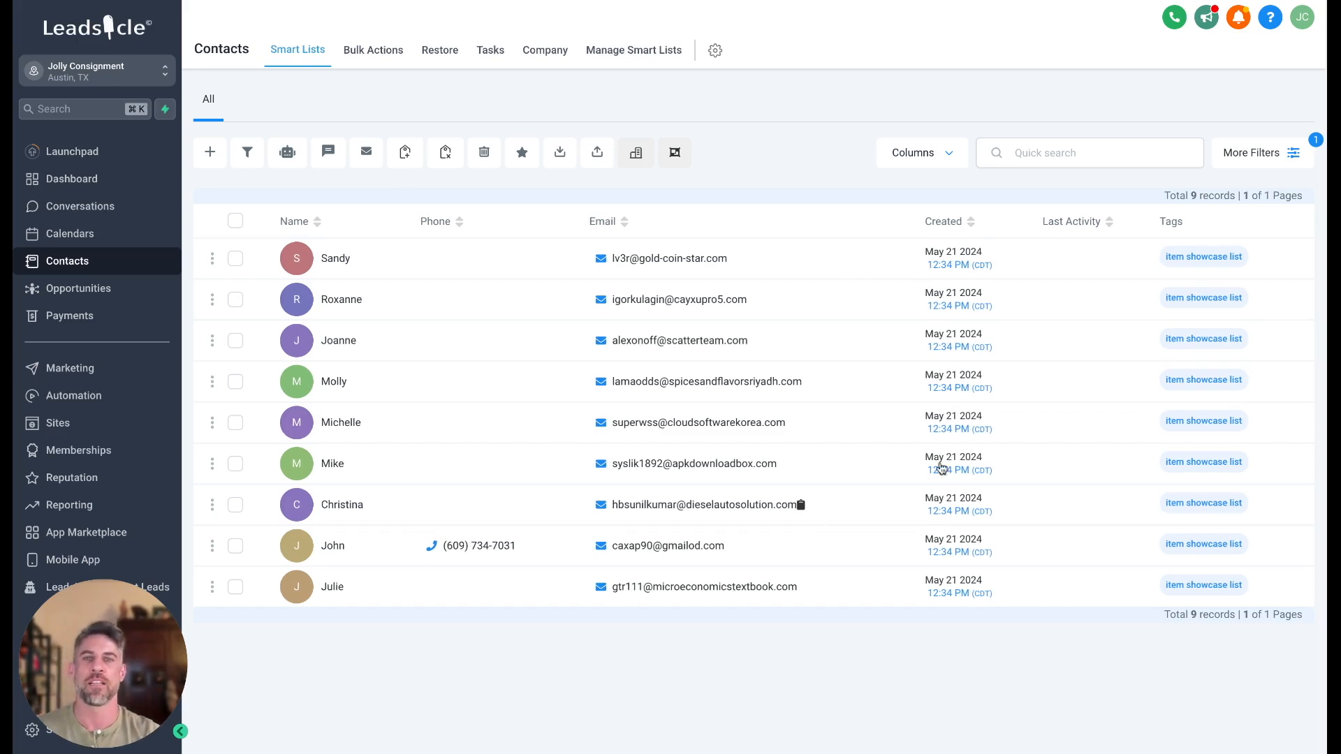
- Select all the filtered contacts and proceed with a bulk SMS to them
{"action": "left_click", "coordinate": [235, 223]}
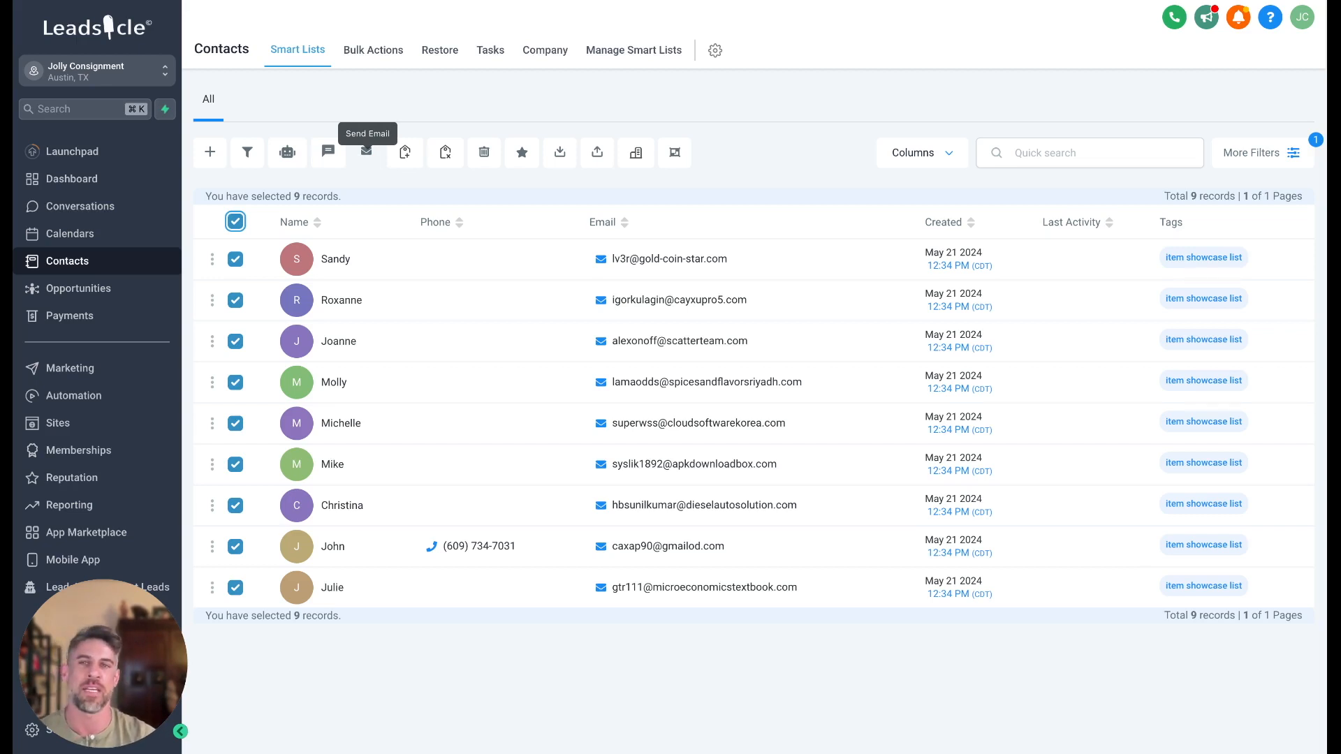
{"action": "left_click", "coordinate": [333, 160]}
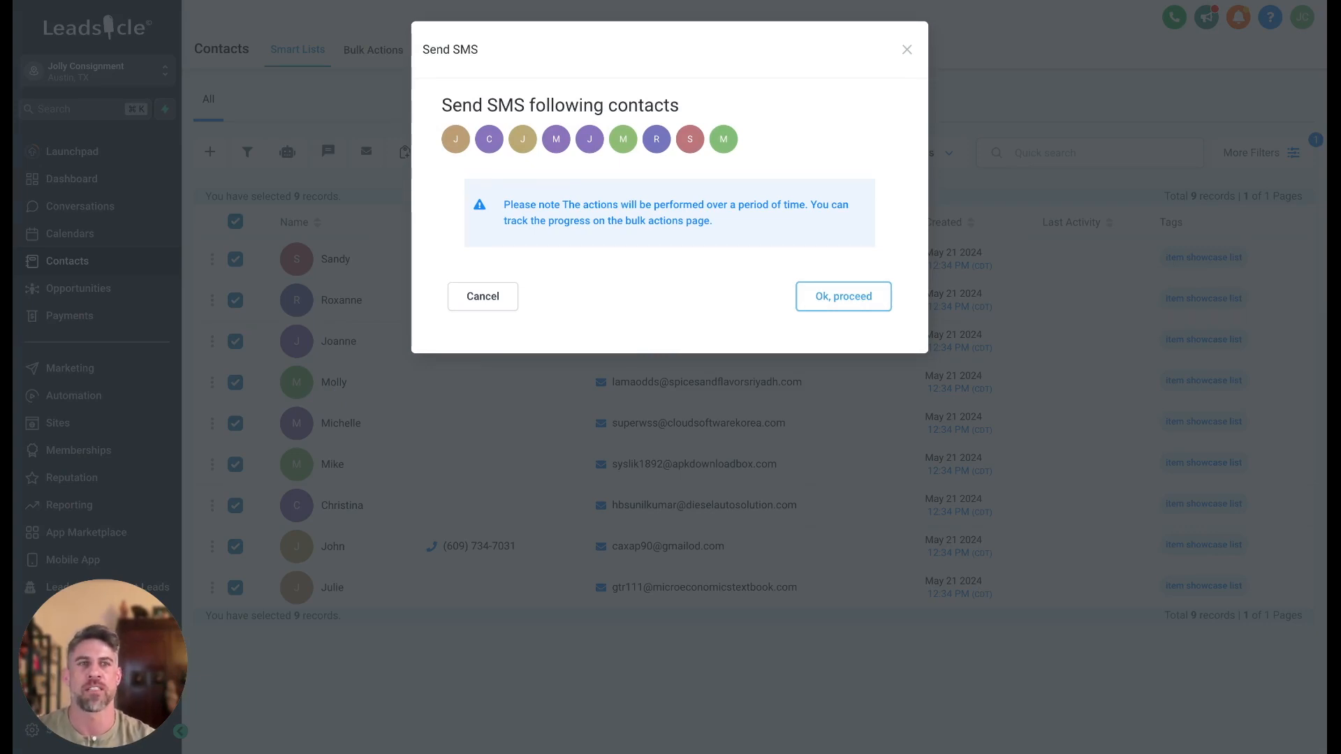
{"action": "left_click", "coordinate": [844, 297]}
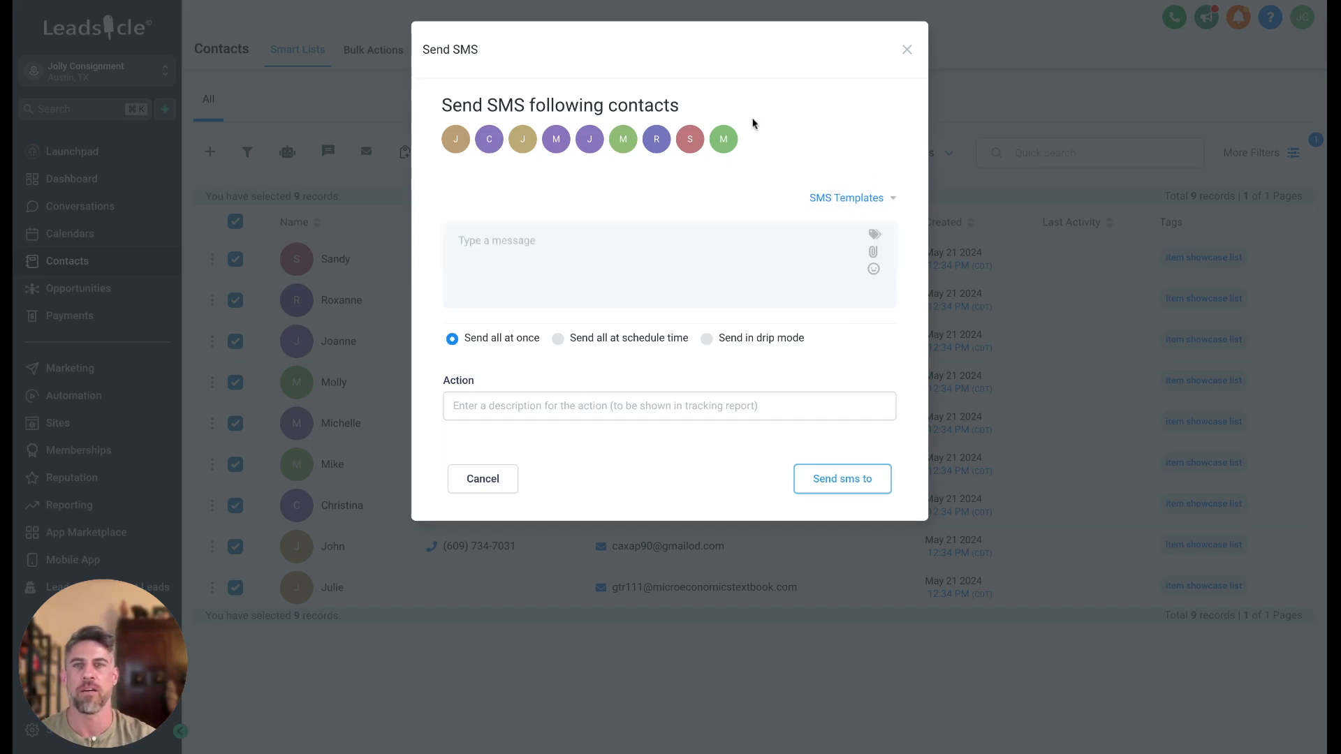
- Fill the SMS message with the saved "Item Sbowcase Template"
{"action": "left_click", "coordinate": [477, 245]}
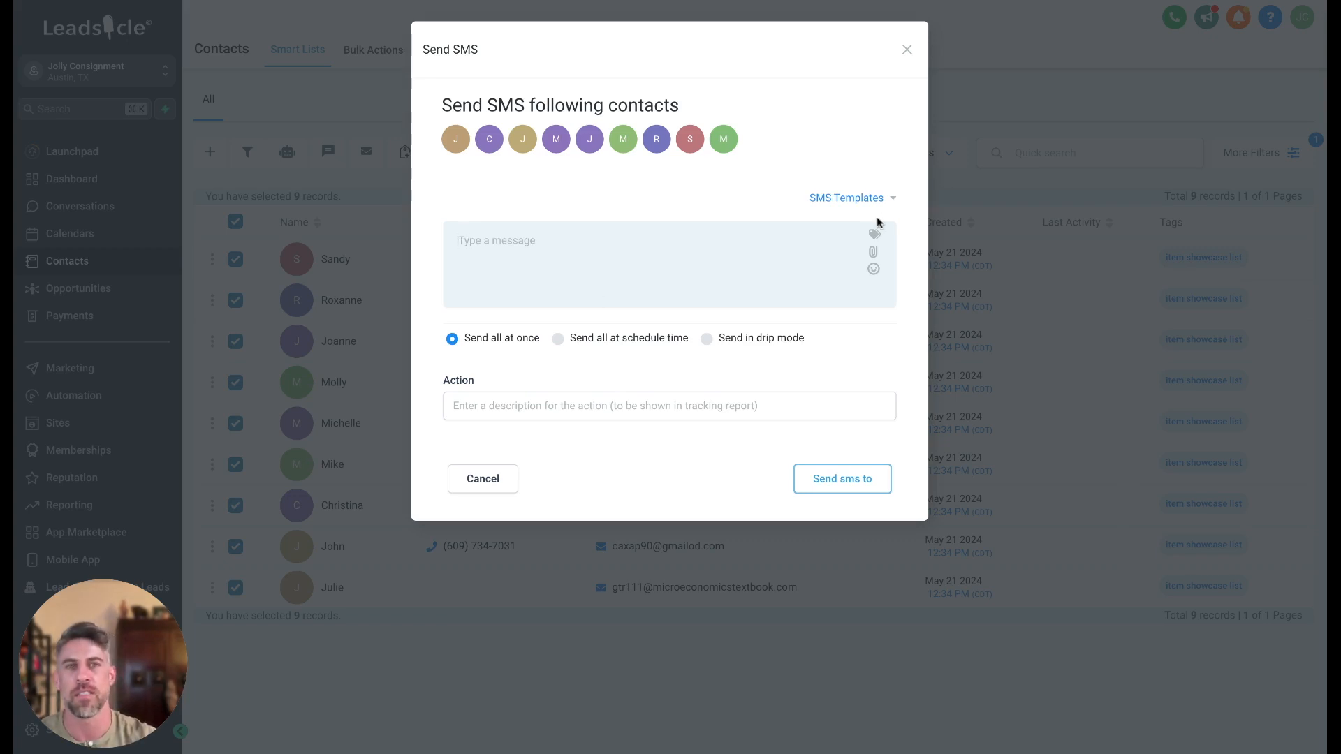
{"action": "left_click", "coordinate": [891, 201]}
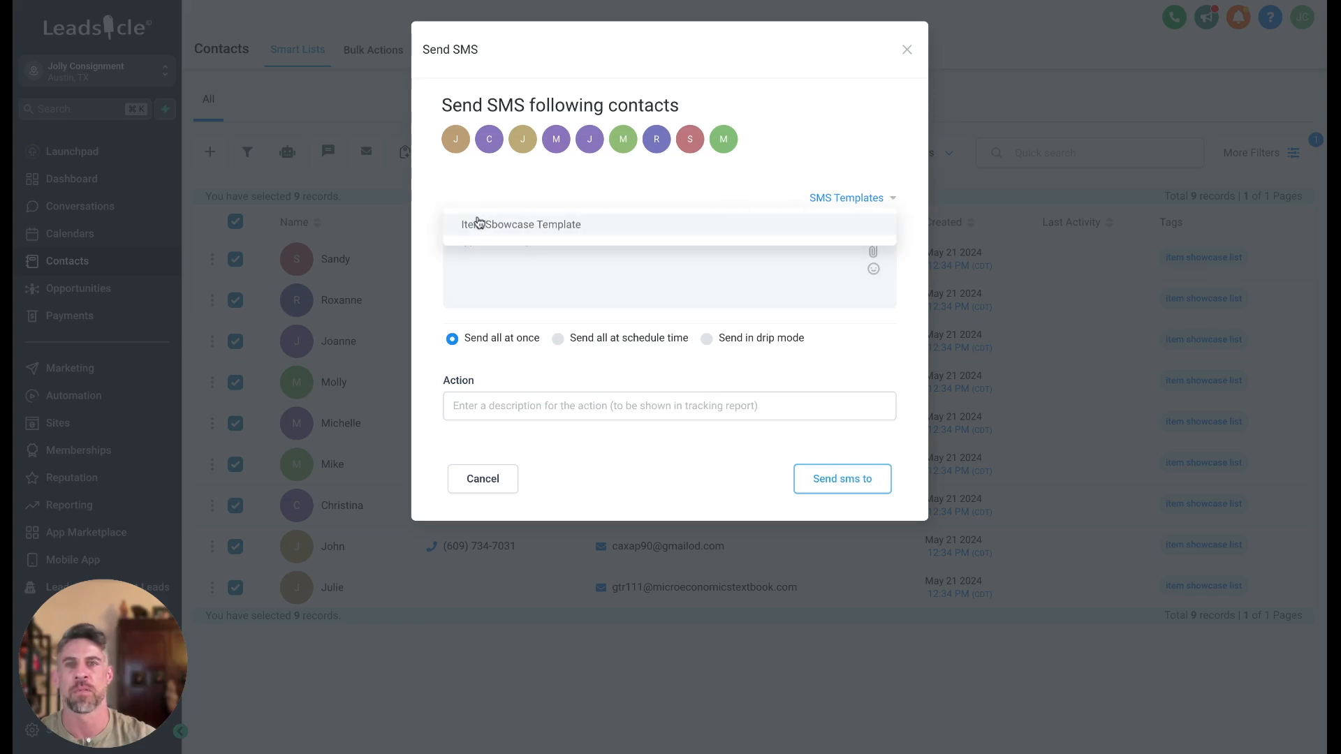
{"action": "left_click", "coordinate": [532, 230]}
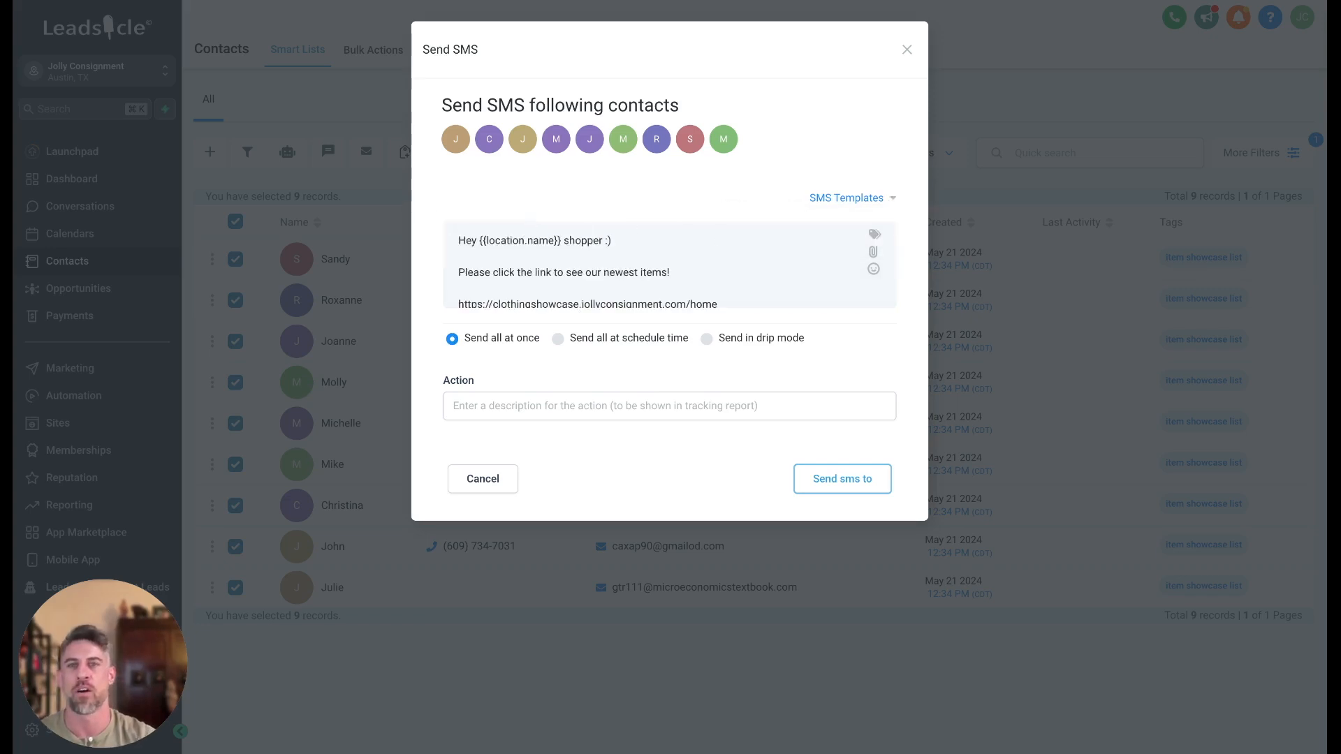
- Review the loaded message, checking the {{location.name}} placeholder in the greeting, the invitation text and the showcase link
{"action": "scroll", "coordinate": [698, 262], "scroll_direction": "down", "scroll_amount": 2}
{"action": "scroll", "coordinate": [662, 269], "scroll_direction": "up", "scroll_amount": 2}
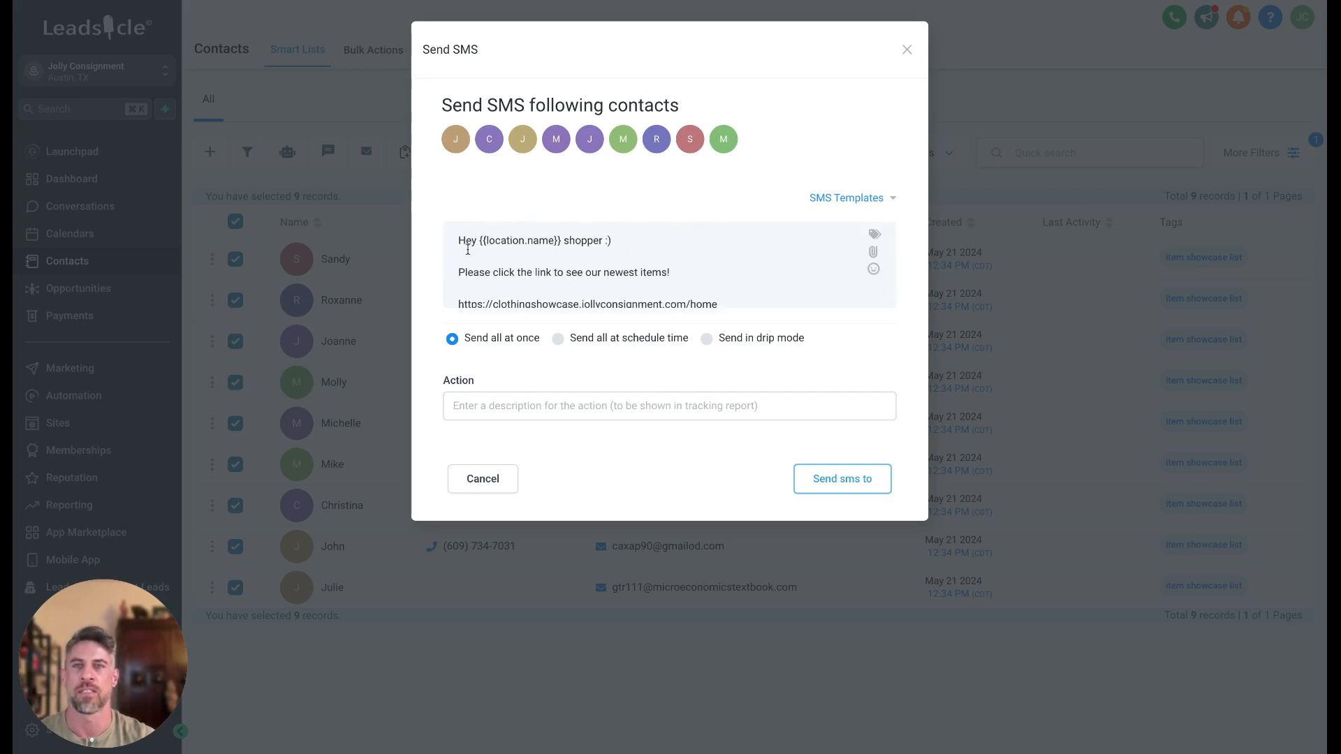
{"action": "left_click_drag", "start_coordinate": [479, 240], "coordinate": [561, 239]}
{"action": "left_click", "coordinate": [549, 256]}
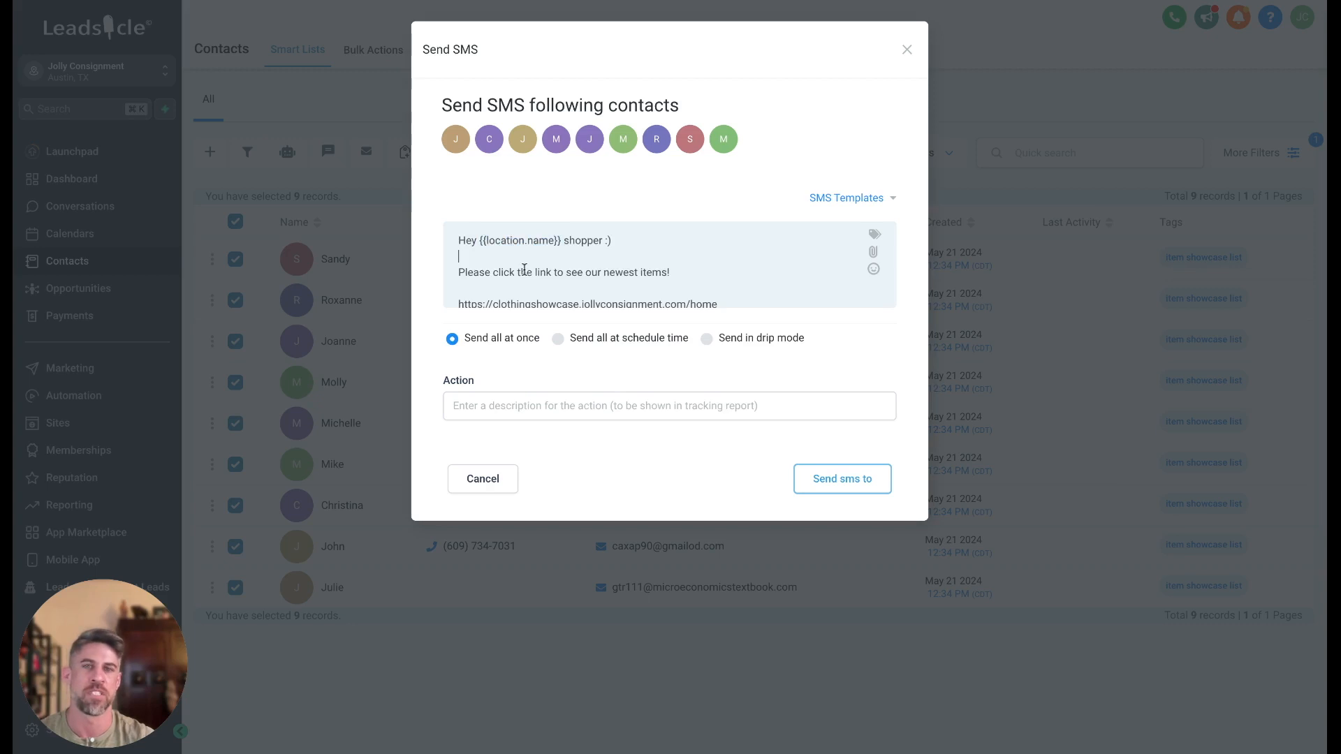
{"action": "left_click_drag", "start_coordinate": [480, 241], "coordinate": [555, 241]}
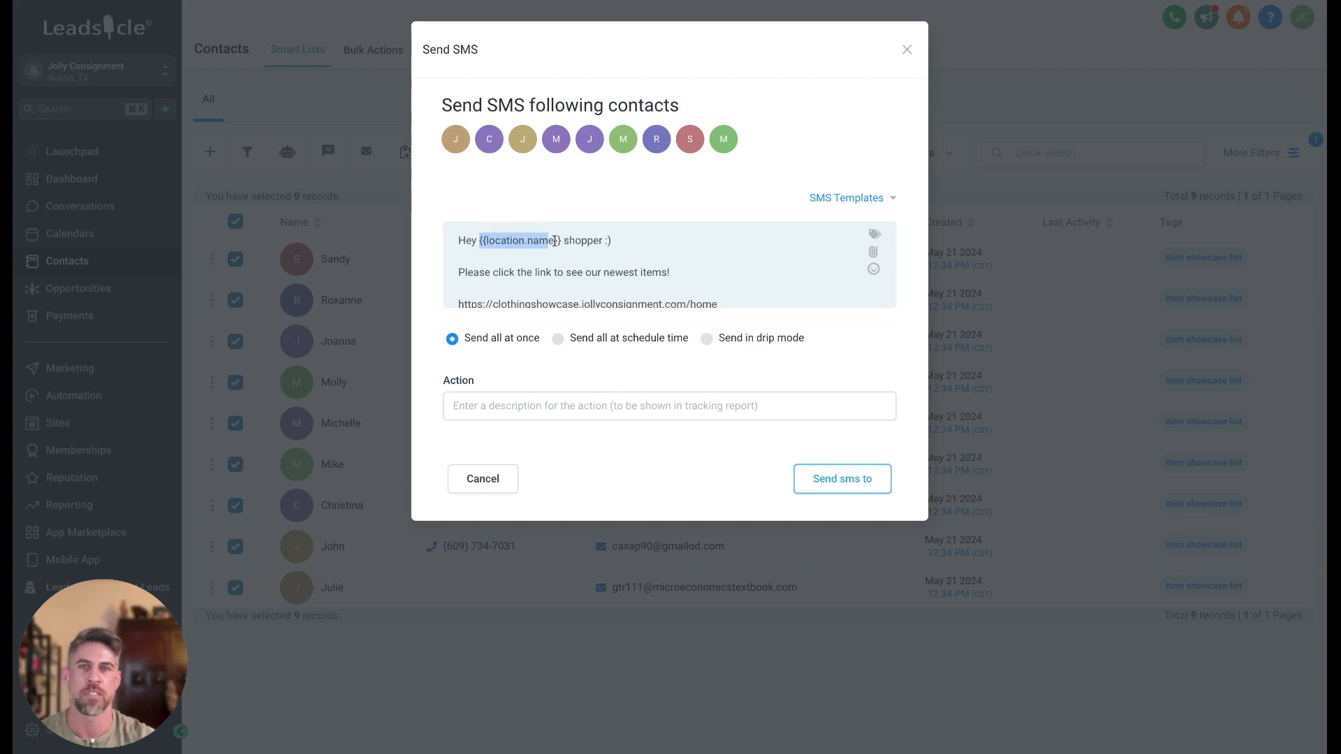
{"action": "left_click", "coordinate": [638, 272]}
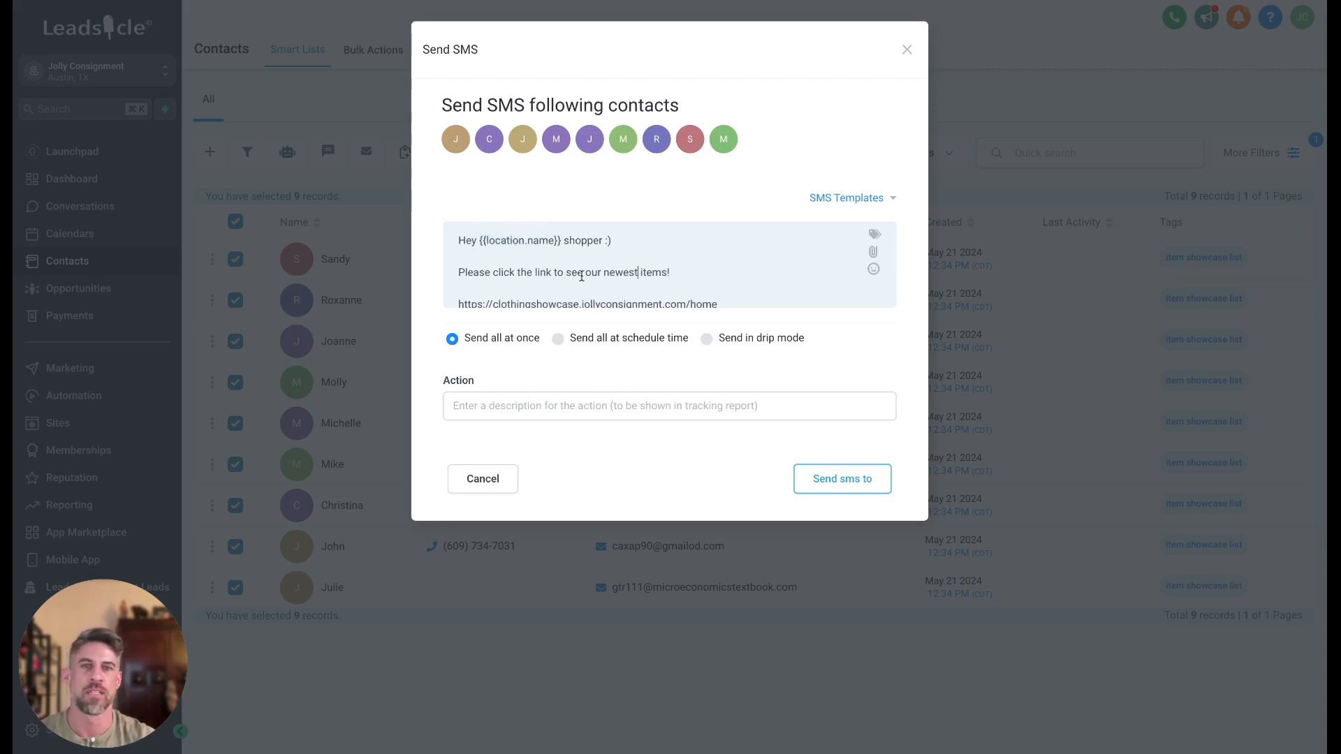
{"action": "scroll", "coordinate": [582, 276], "scroll_direction": "down", "scroll_amount": 1}
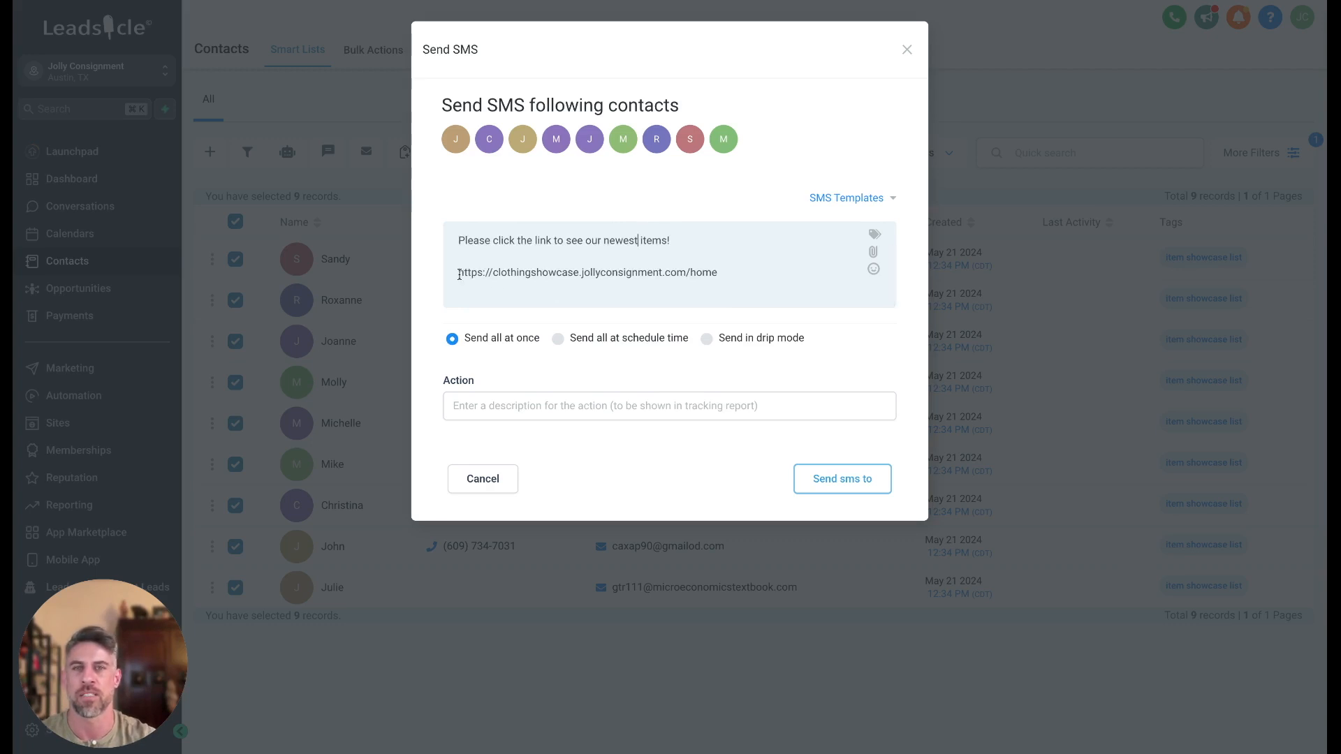
{"action": "left_click_drag", "start_coordinate": [459, 275], "coordinate": [760, 272]}
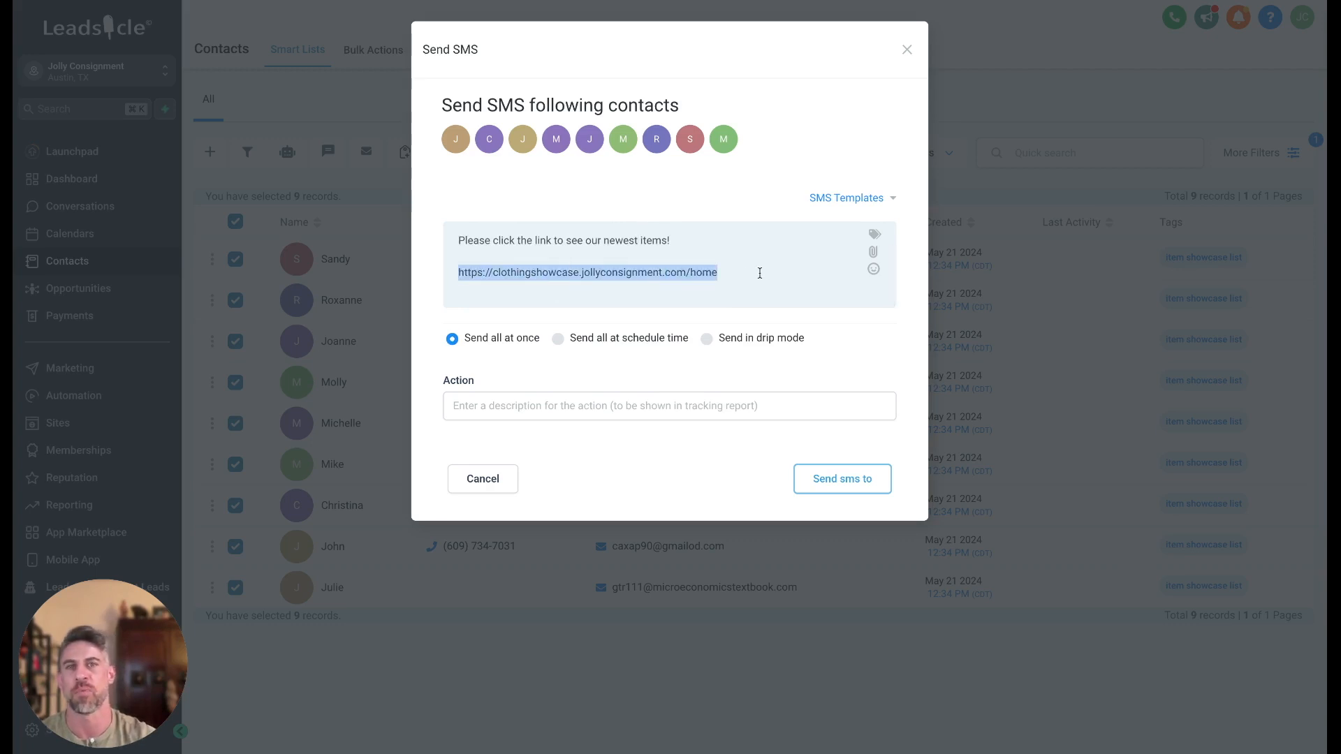
{"action": "left_click", "coordinate": [664, 180]}
{"action": "scroll", "coordinate": [664, 255], "scroll_direction": "up", "scroll_amount": 1}
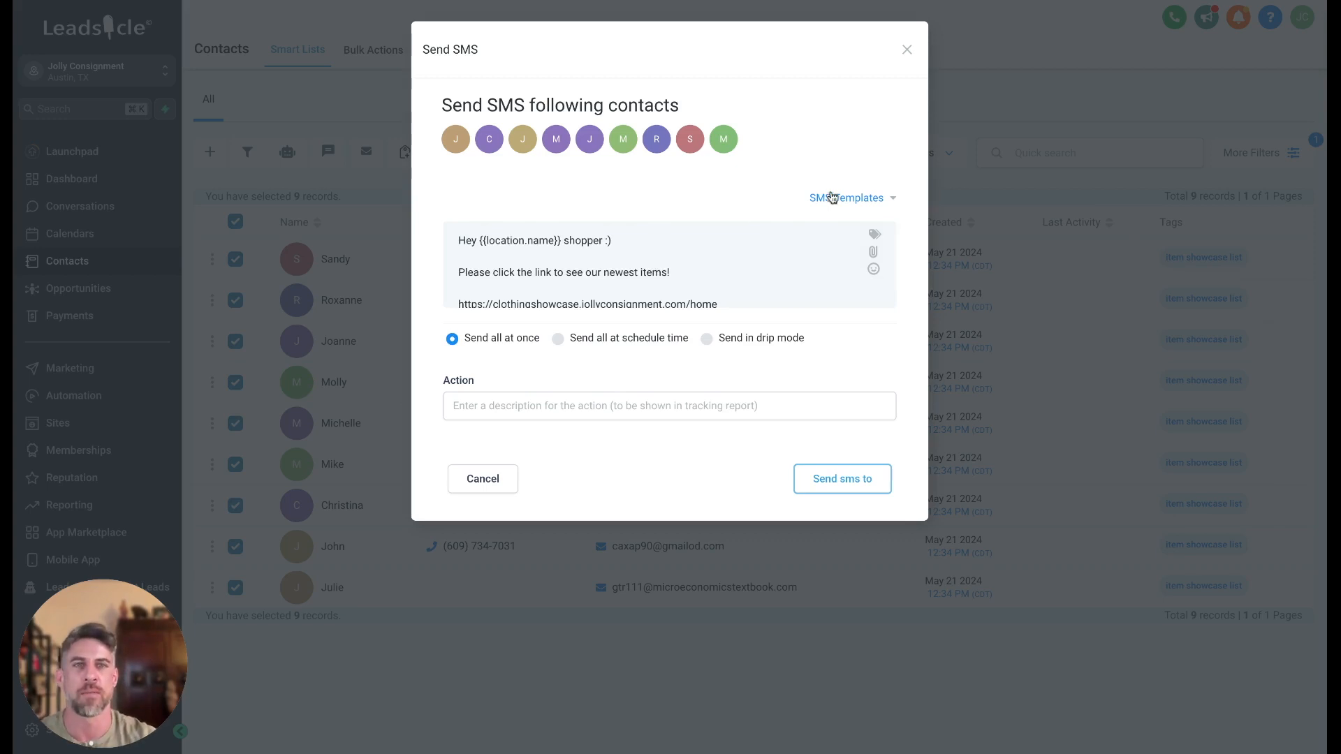
{"action": "left_click", "coordinate": [891, 199]}
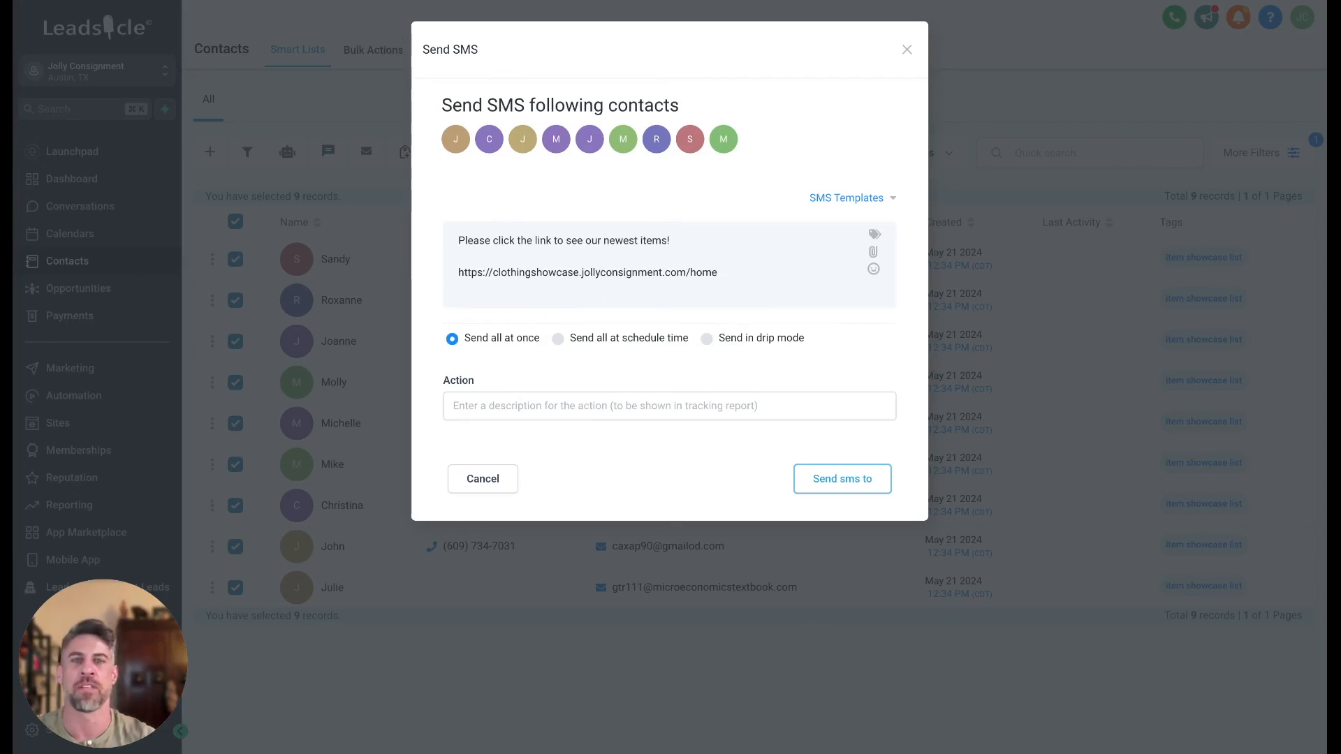
- Set the SMS to send in drip mode and enter "SMS 1st Send" as the action description
{"action": "left_click", "coordinate": [706, 338]}
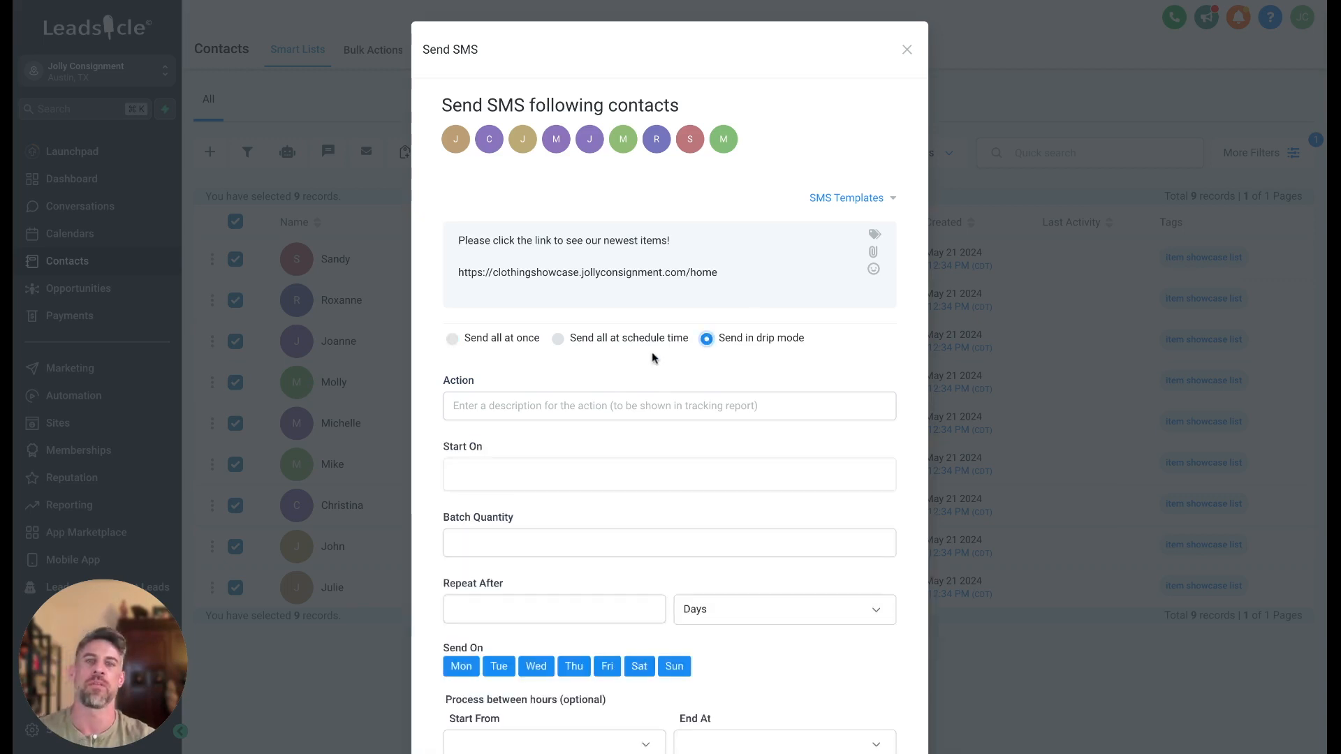
{"action": "scroll", "coordinate": [652, 351], "scroll_direction": "down", "scroll_amount": 3}
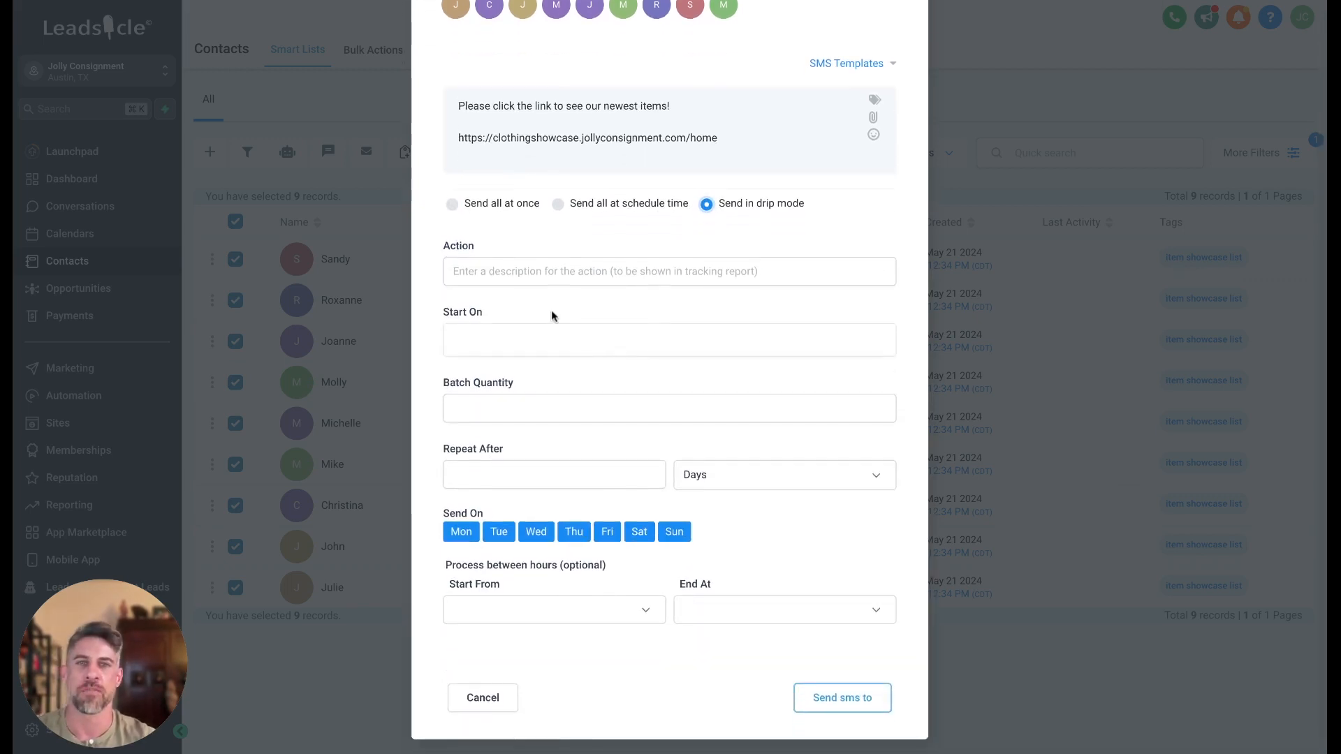
{"action": "left_click", "coordinate": [517, 266]}
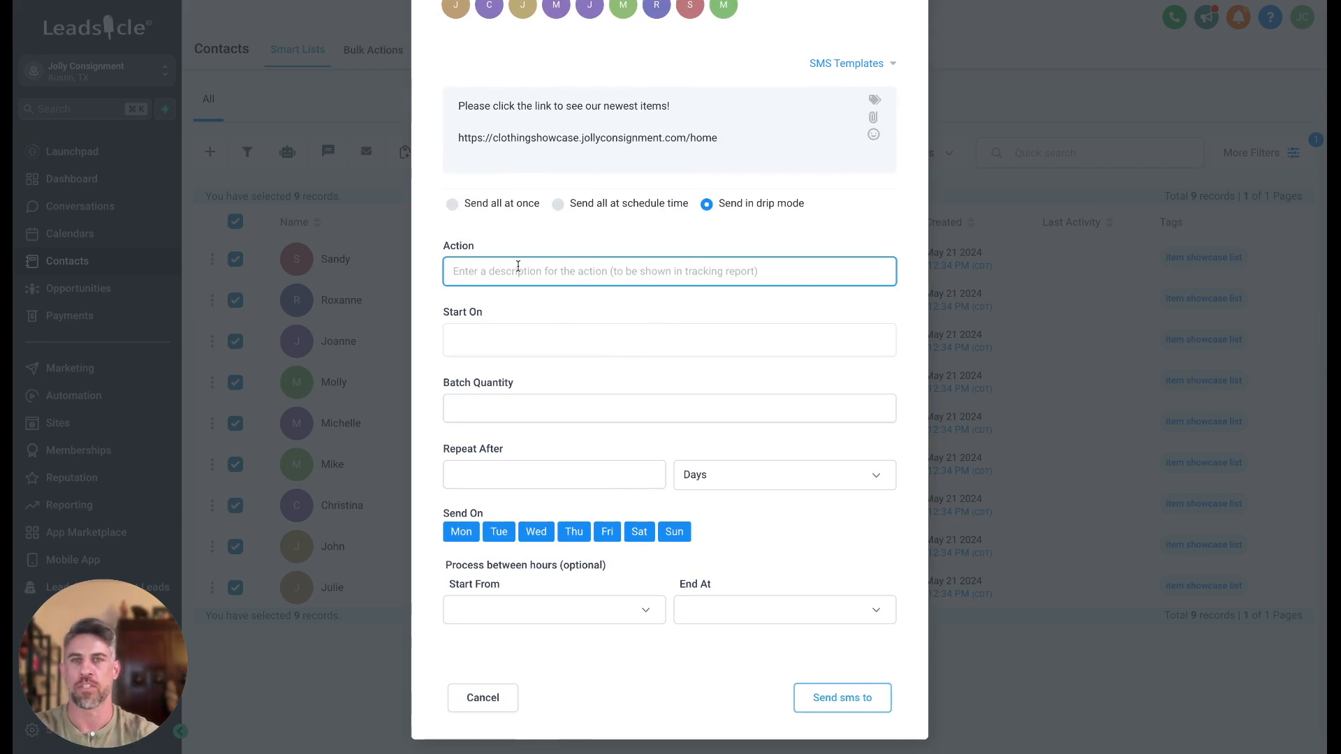
{"action": "left_click", "coordinate": [531, 289]}
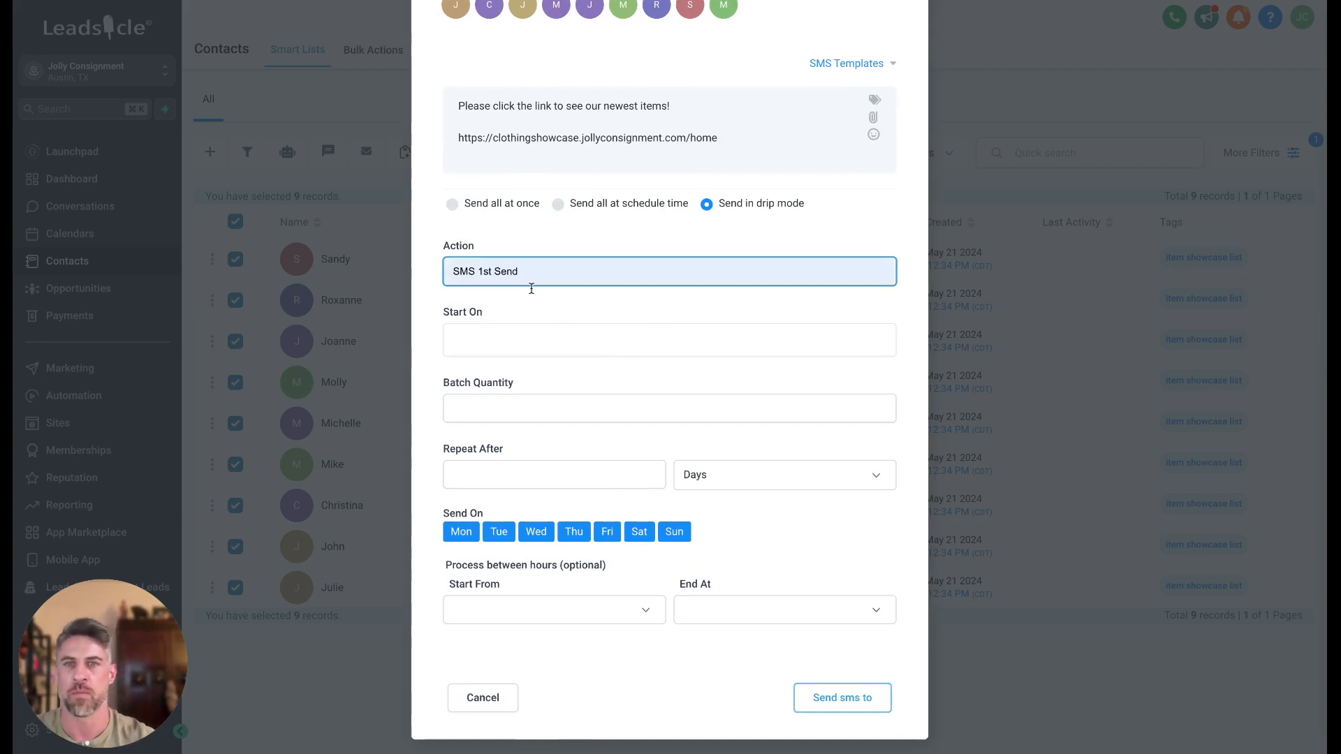
{"action": "left_click", "coordinate": [531, 289]}
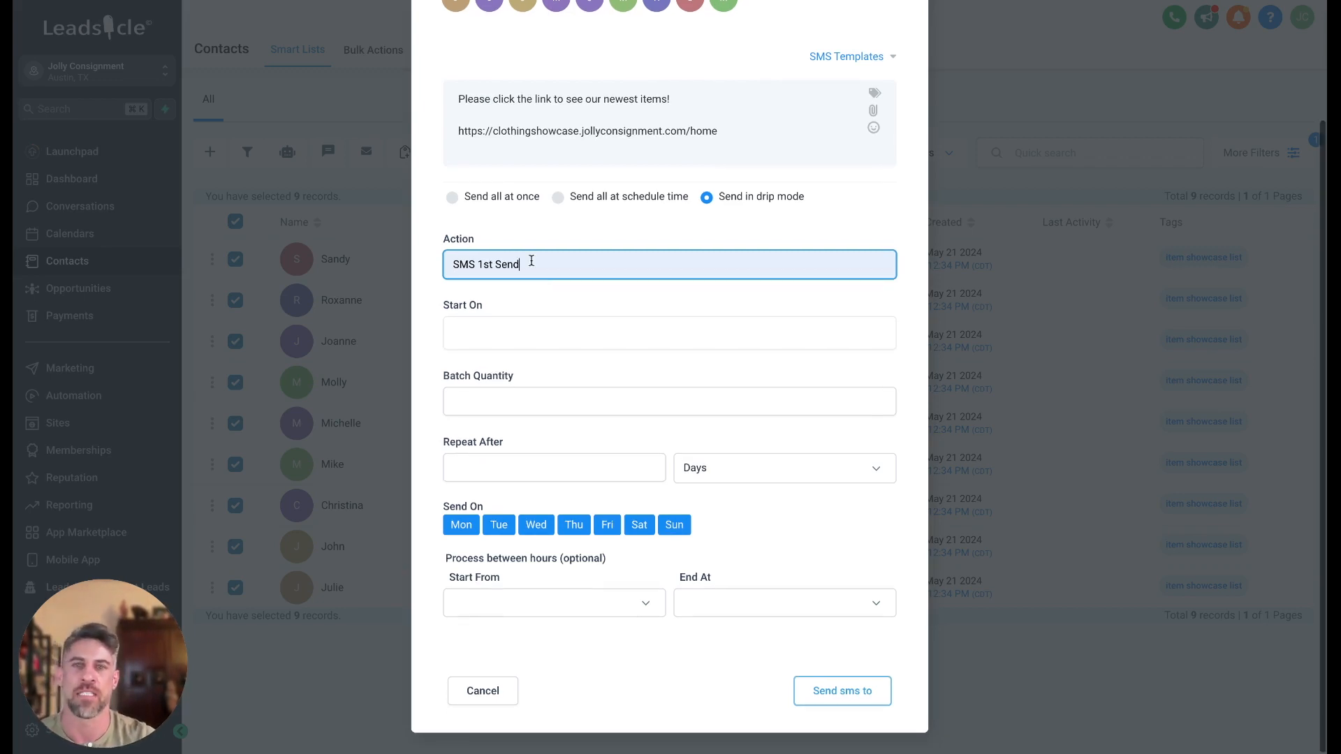
{"action": "left_click_drag", "start_coordinate": [522, 264], "coordinate": [443, 265]}
{"action": "left_click", "coordinate": [567, 289]}
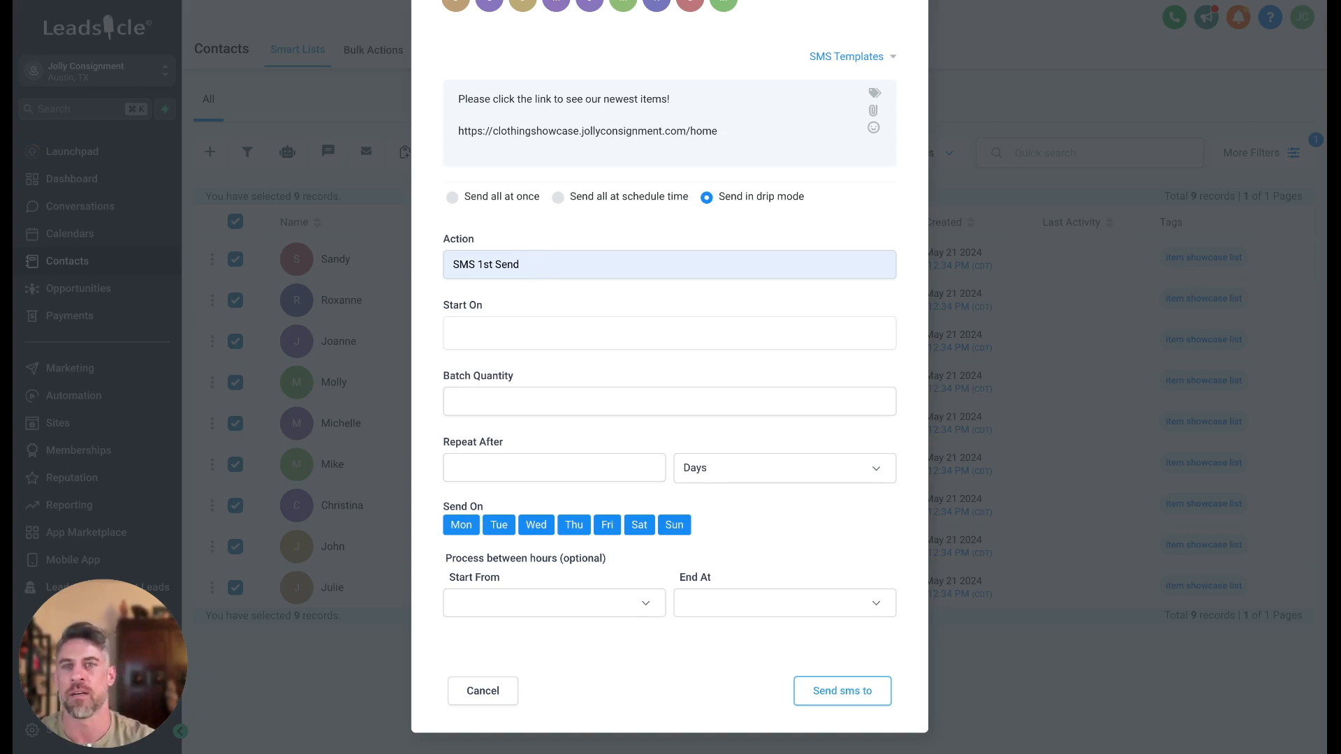
- Schedule the SMS drip to start on May 23, 2024, with a batch quantity of 25
{"action": "left_click", "coordinate": [514, 336]}
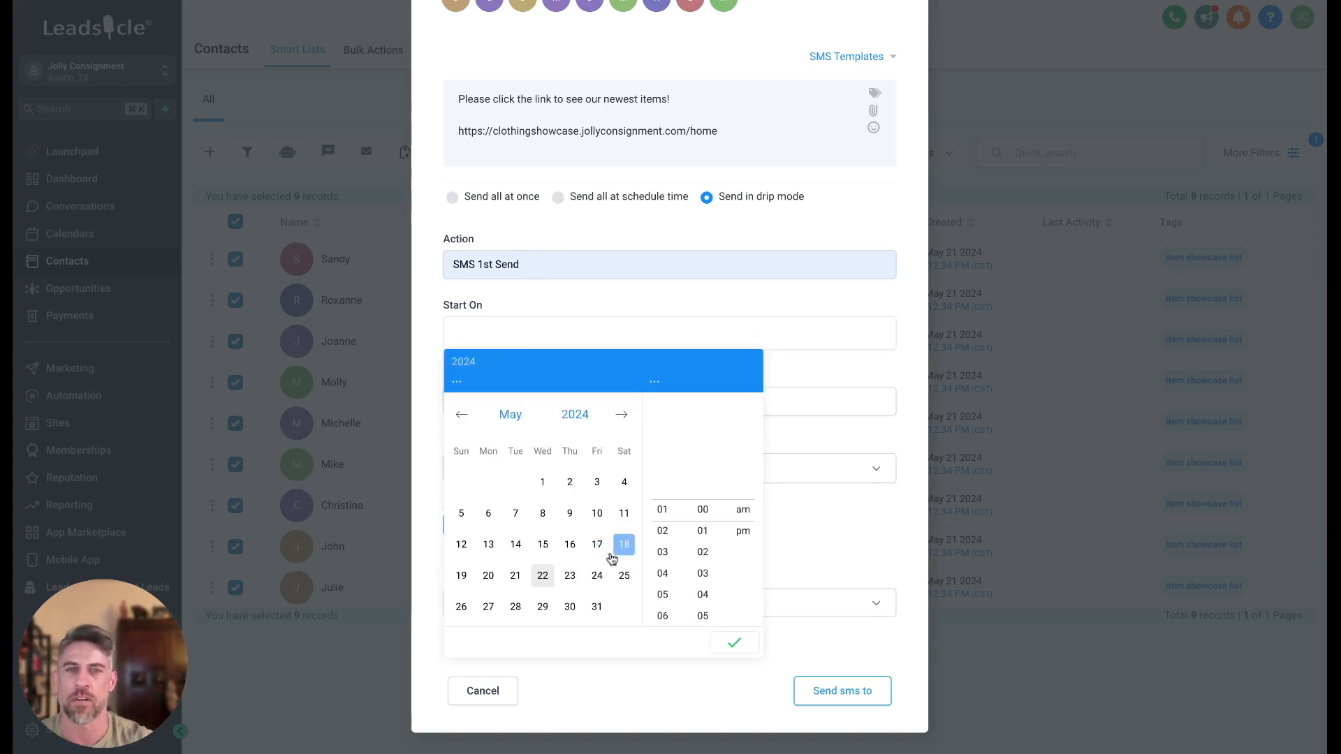
{"action": "left_click", "coordinate": [569, 577]}
{"action": "left_click", "coordinate": [733, 640]}
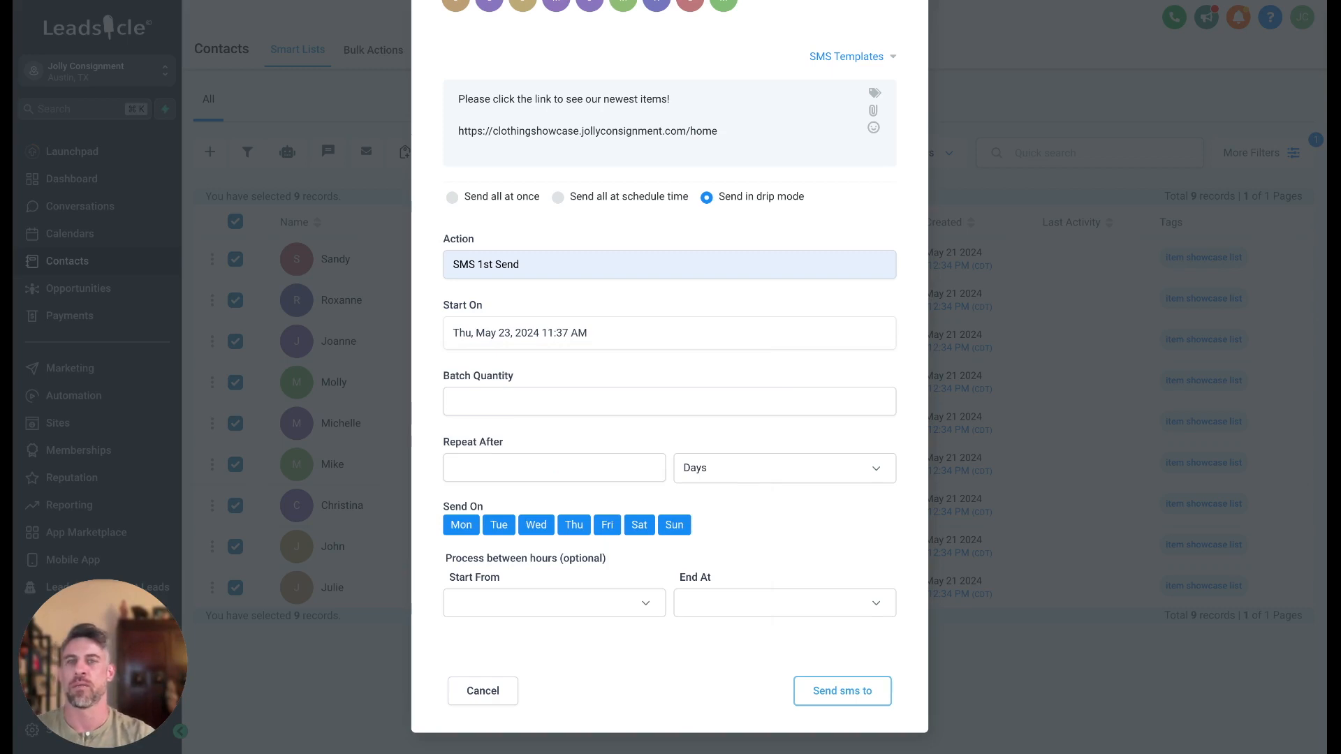
{"action": "left_click", "coordinate": [669, 402]}
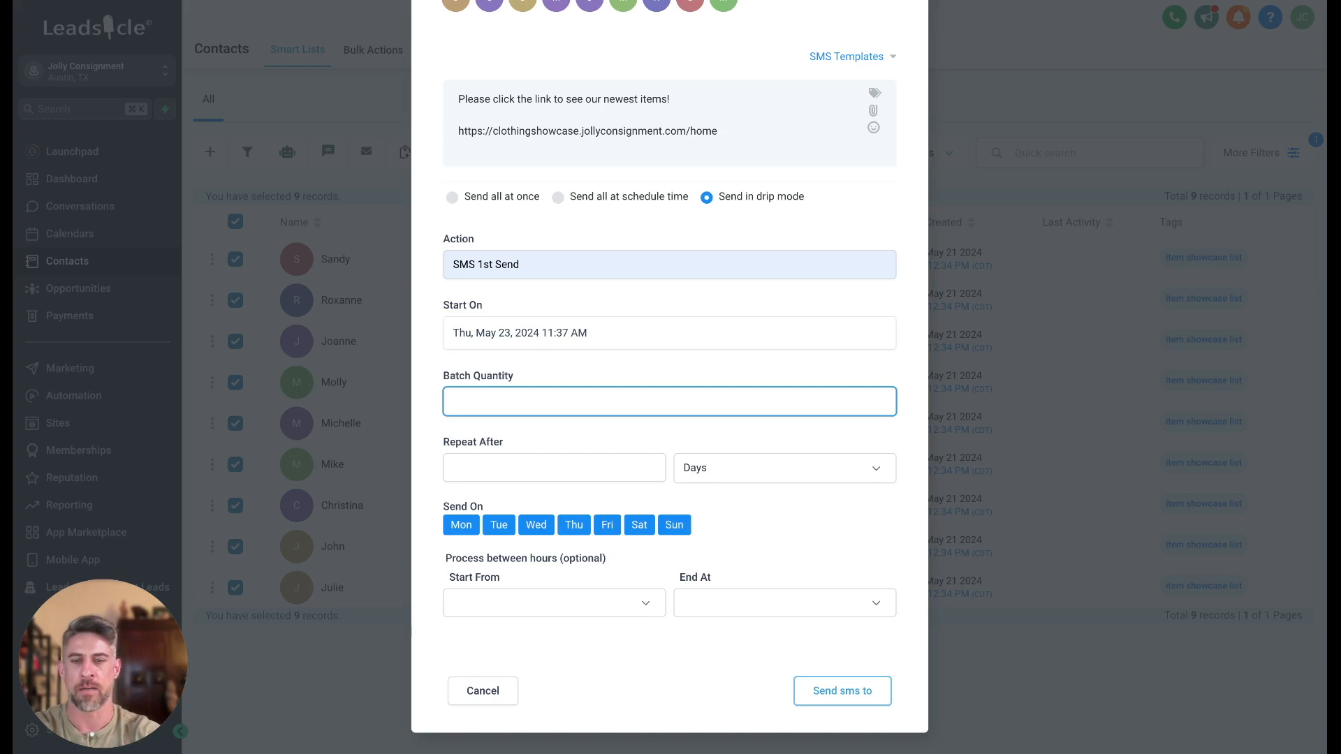
{"action": "type", "text": "25"}
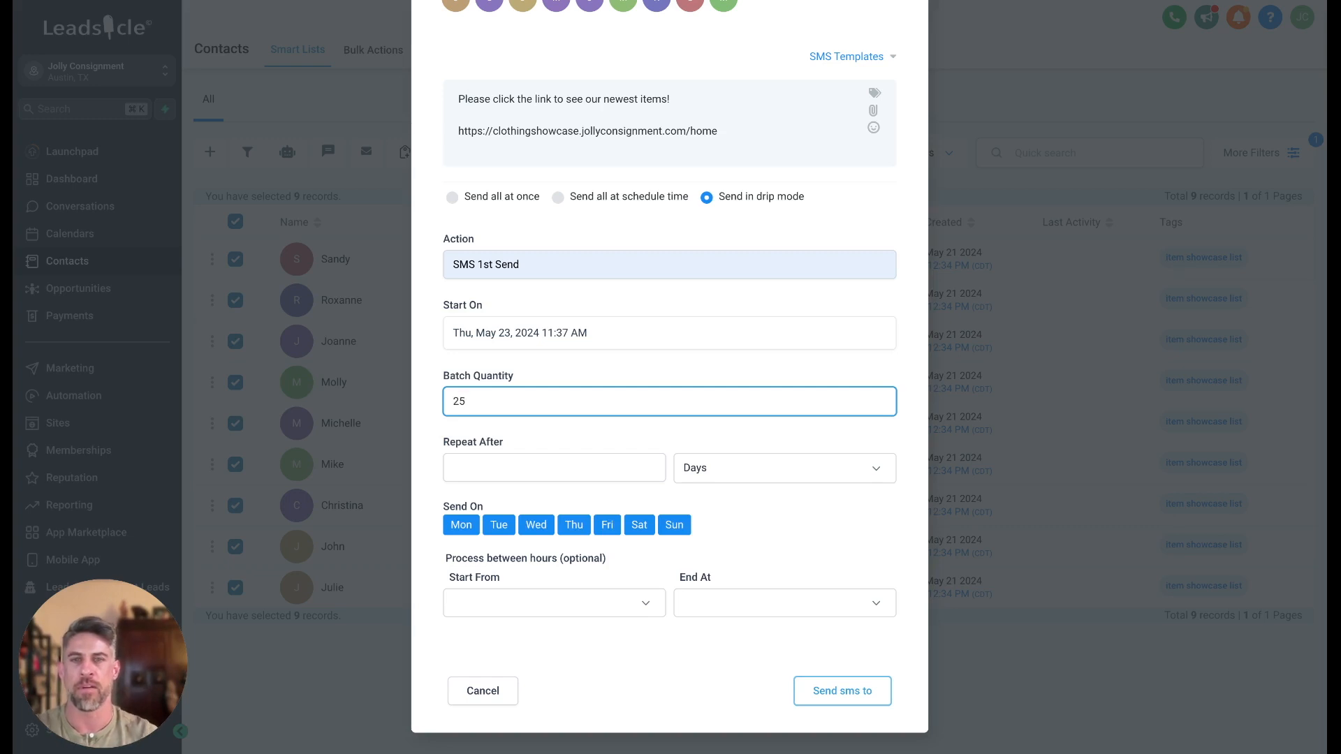
- Set the drip batches to repeat after 15 minutes
{"action": "left_click", "coordinate": [579, 465]}
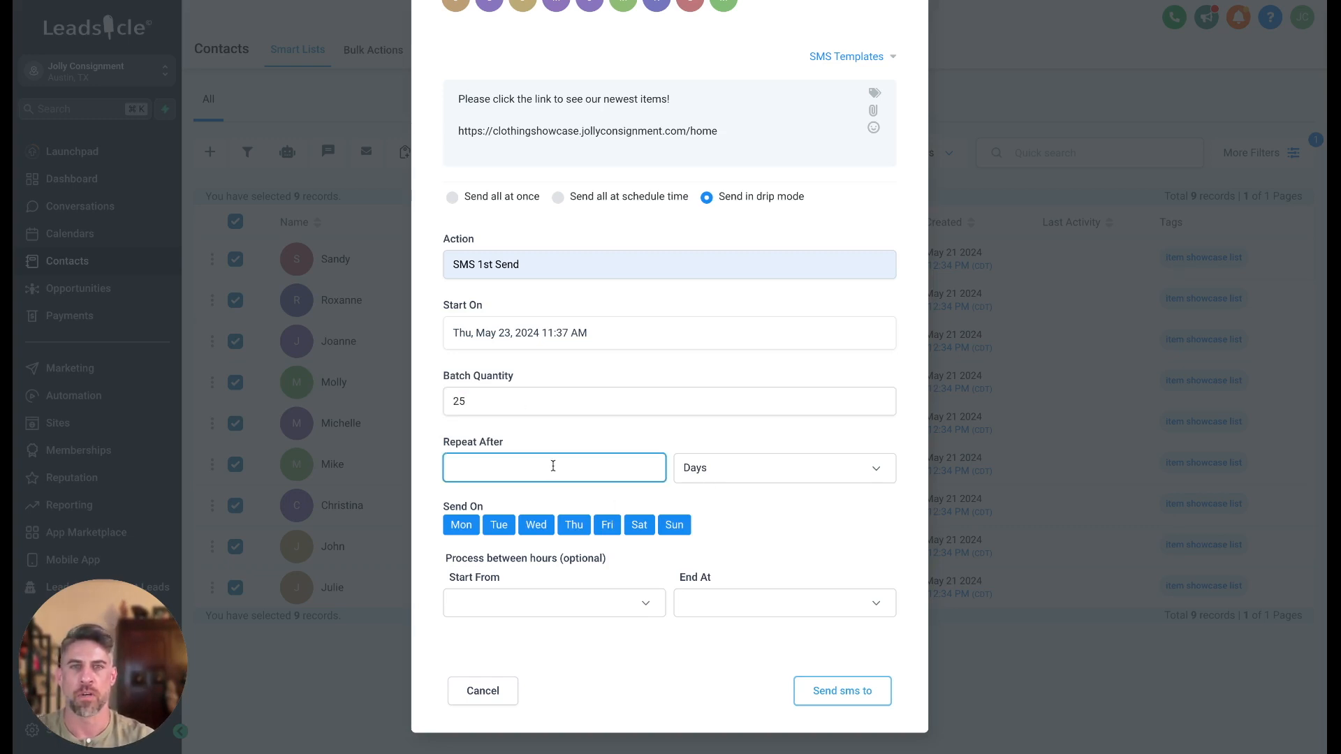
{"action": "left_click", "coordinate": [728, 468]}
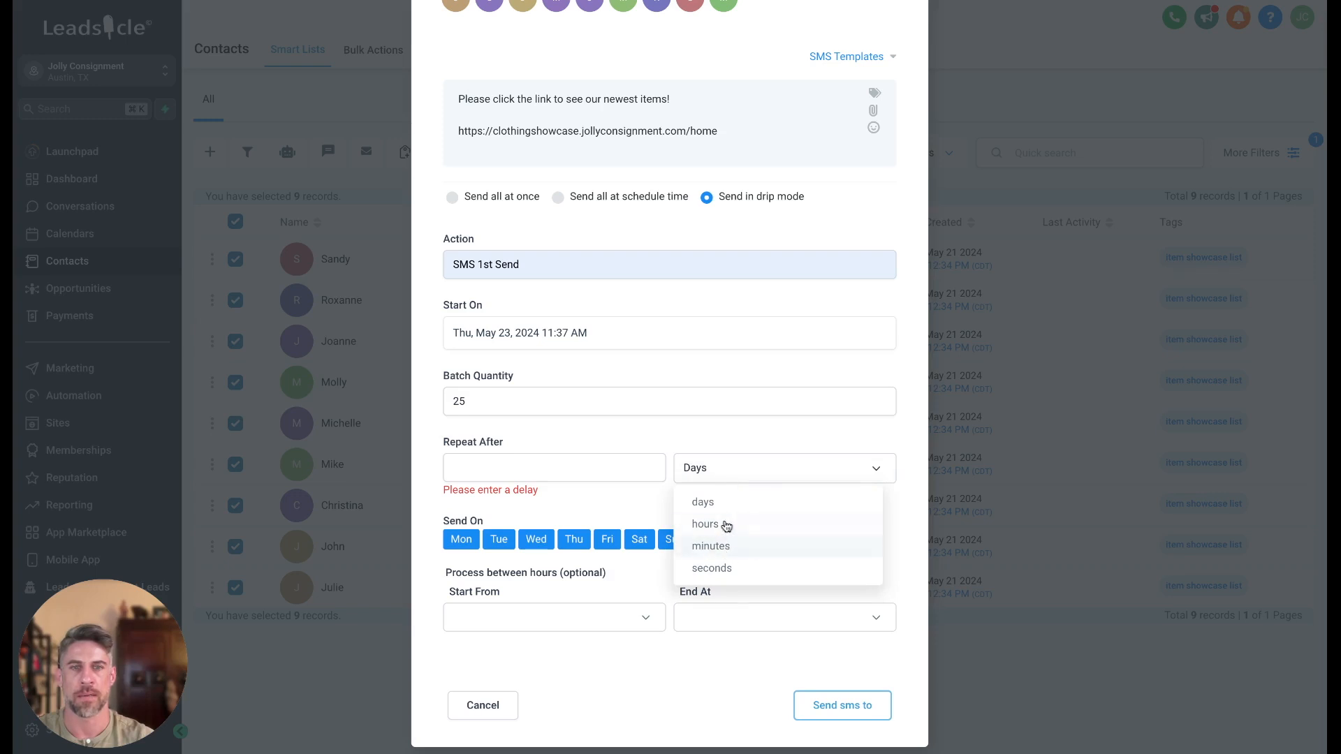
{"action": "left_click", "coordinate": [711, 548]}
{"action": "left_click", "coordinate": [474, 466]}
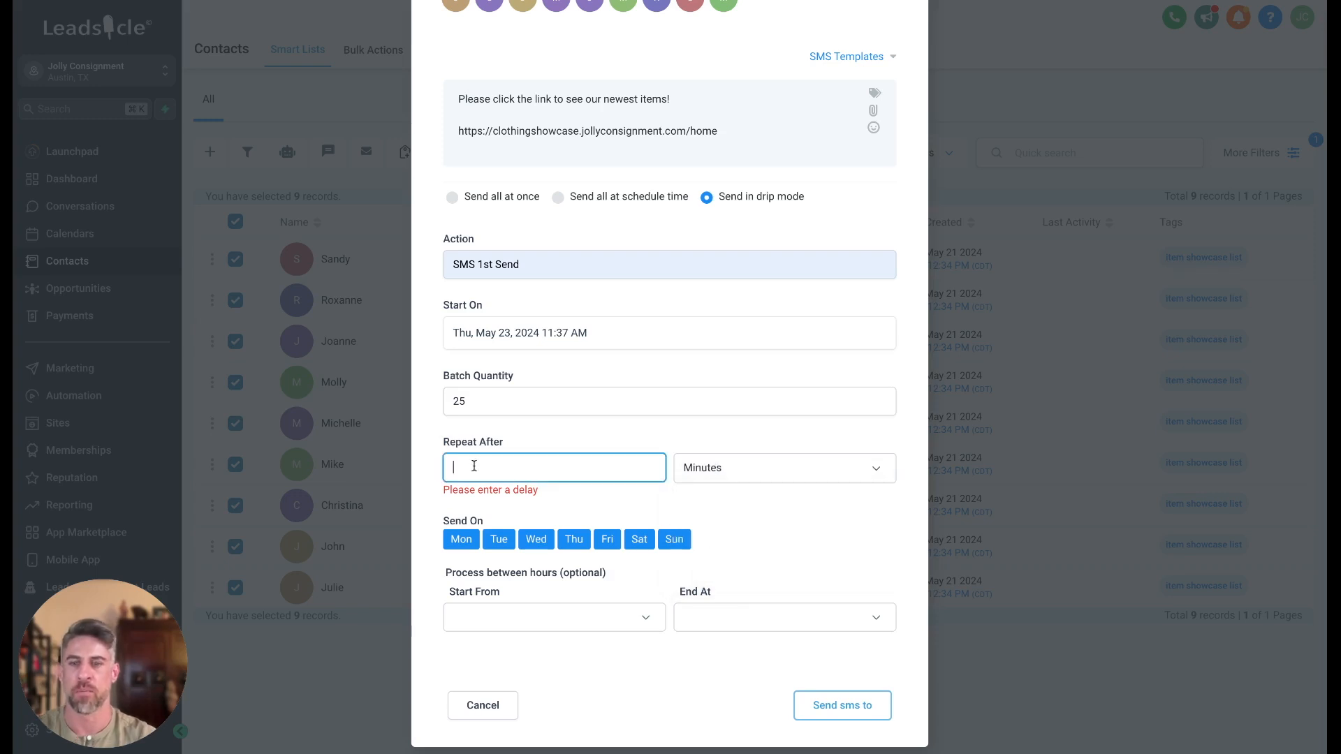
{"action": "type", "text": "15"}
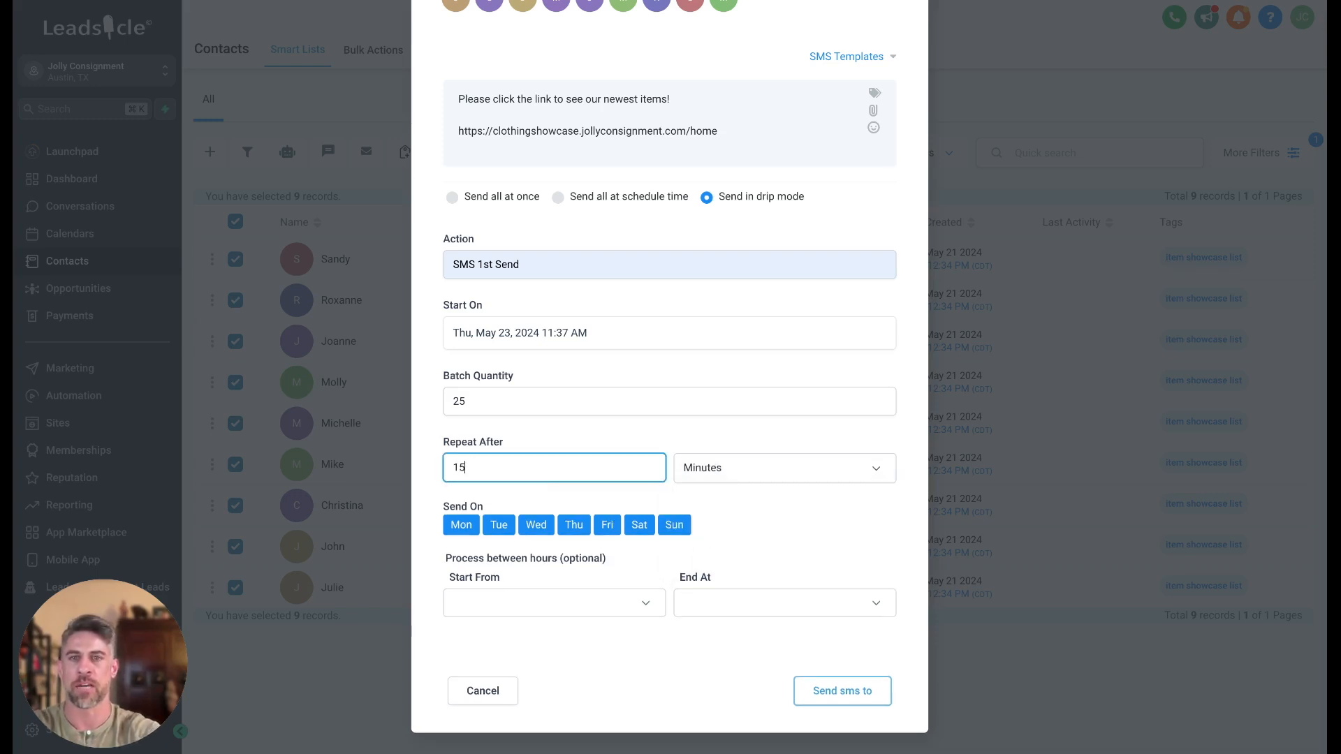
{"action": "left_click", "coordinate": [628, 474]}
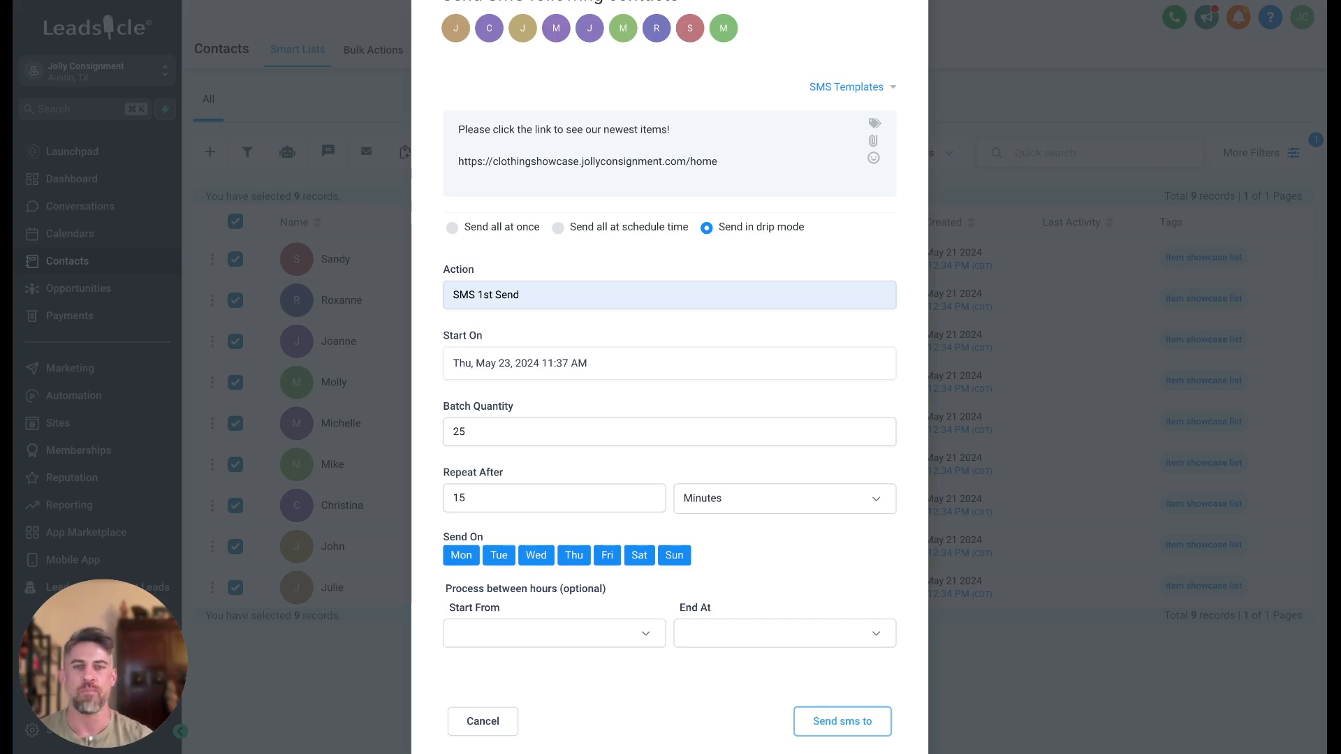
- Set the drip's optional processing hours to start from 08:00 am
{"action": "scroll", "coordinate": [652, 496], "scroll_direction": "down", "scroll_amount": 1}
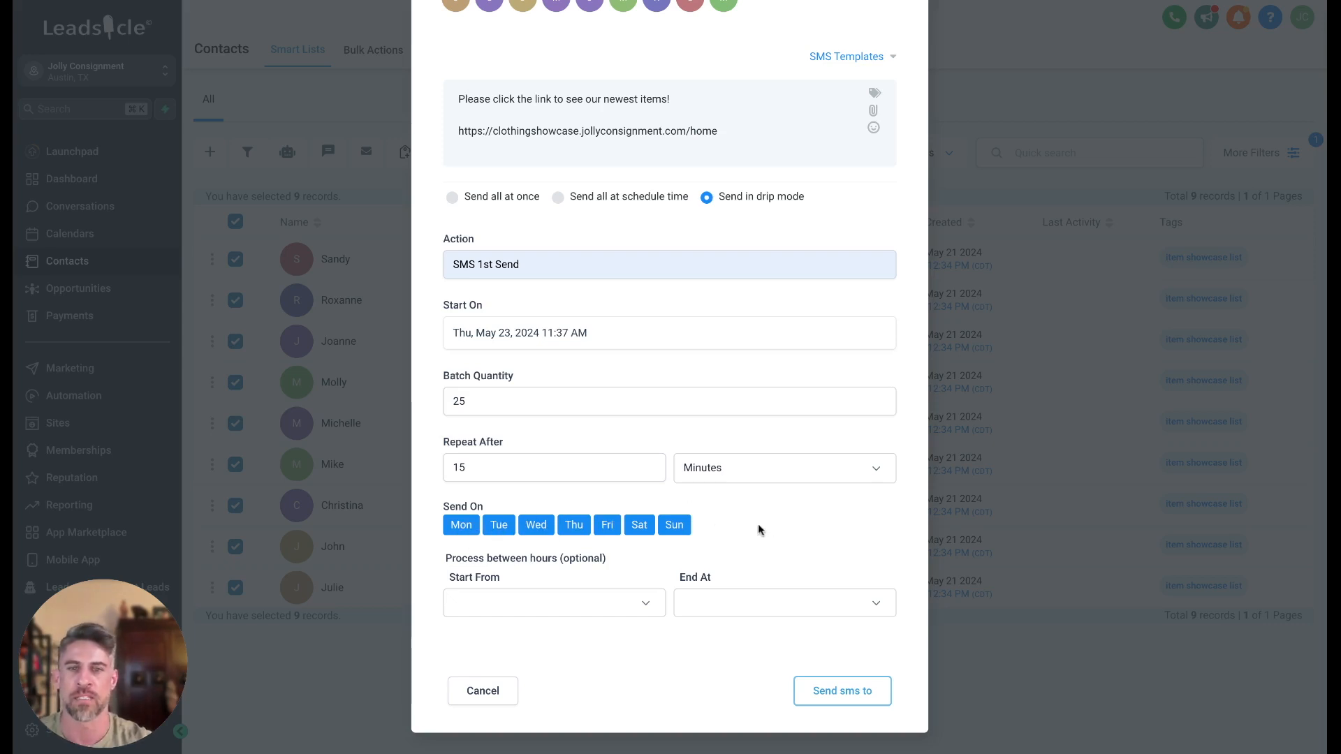
{"action": "left_click", "coordinate": [645, 605]}
{"action": "scroll", "coordinate": [567, 649], "scroll_direction": "down", "scroll_amount": 5}
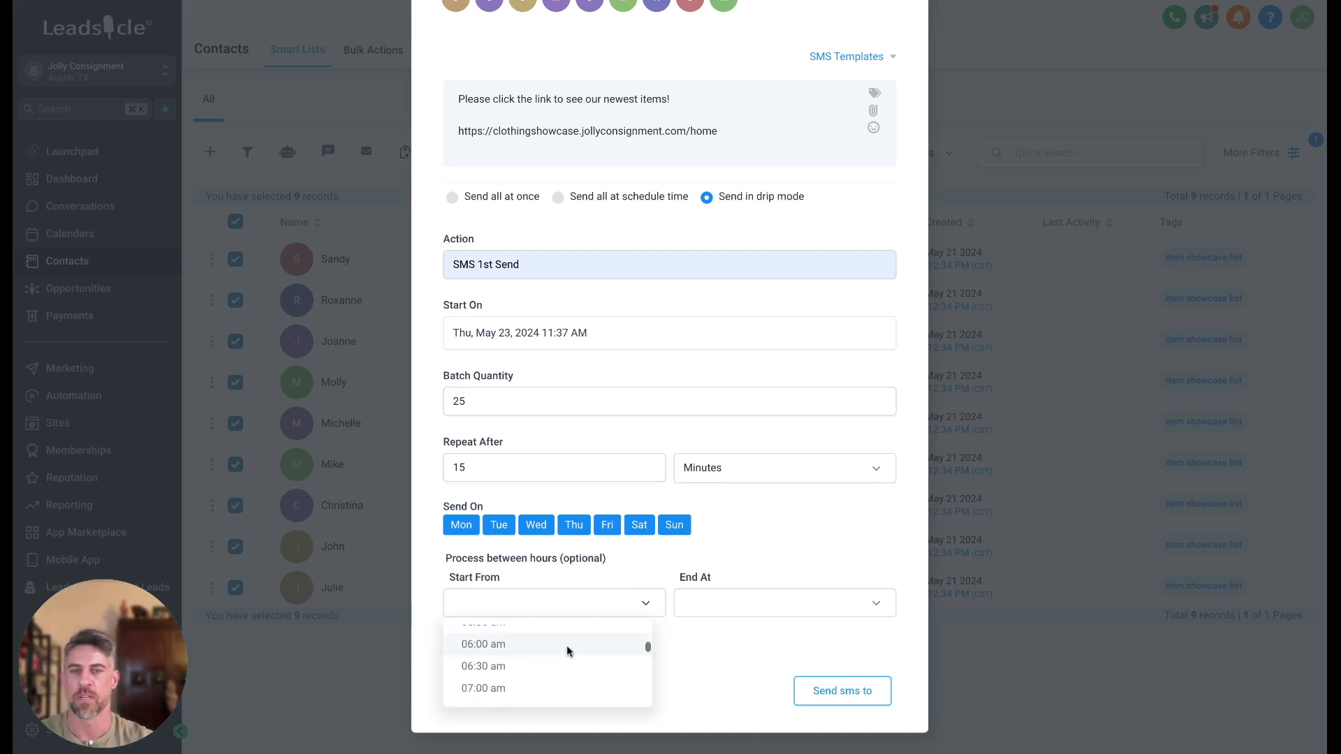
{"action": "scroll", "coordinate": [546, 655], "scroll_direction": "down", "scroll_amount": 1}
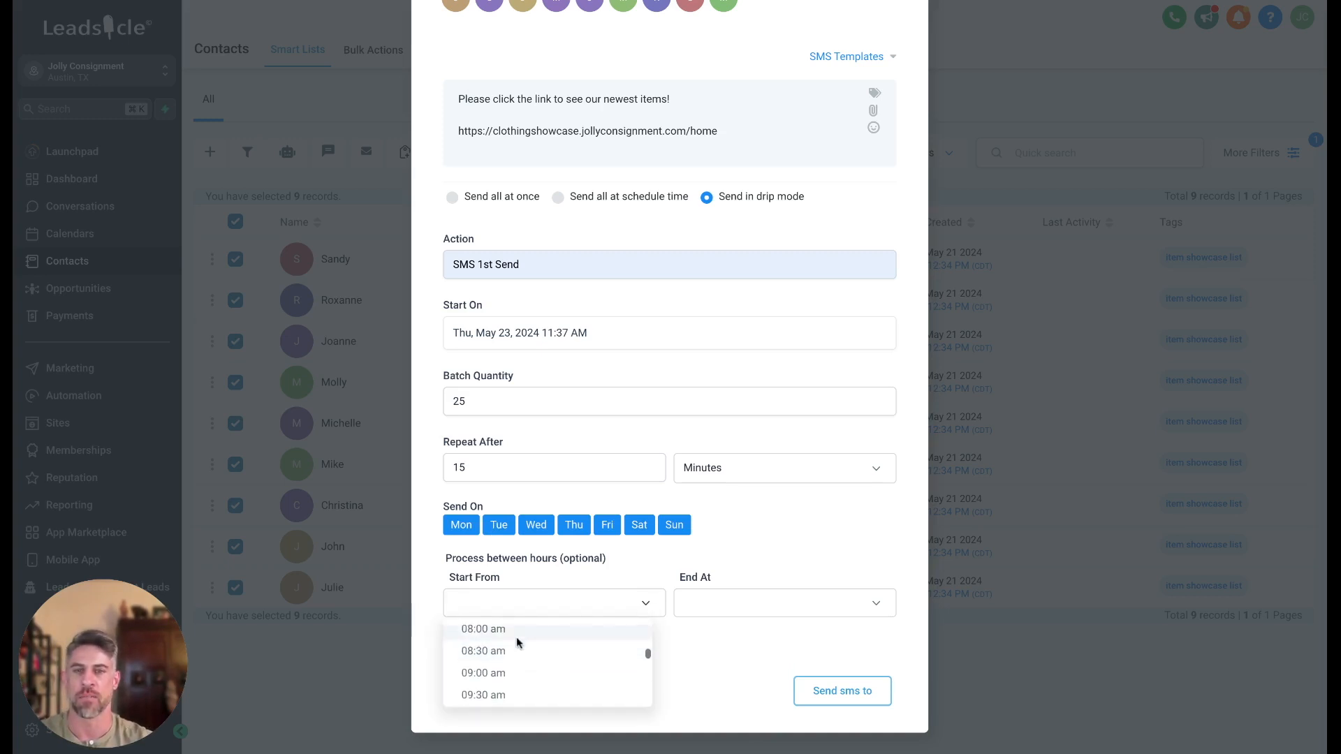
{"action": "left_click", "coordinate": [508, 631]}
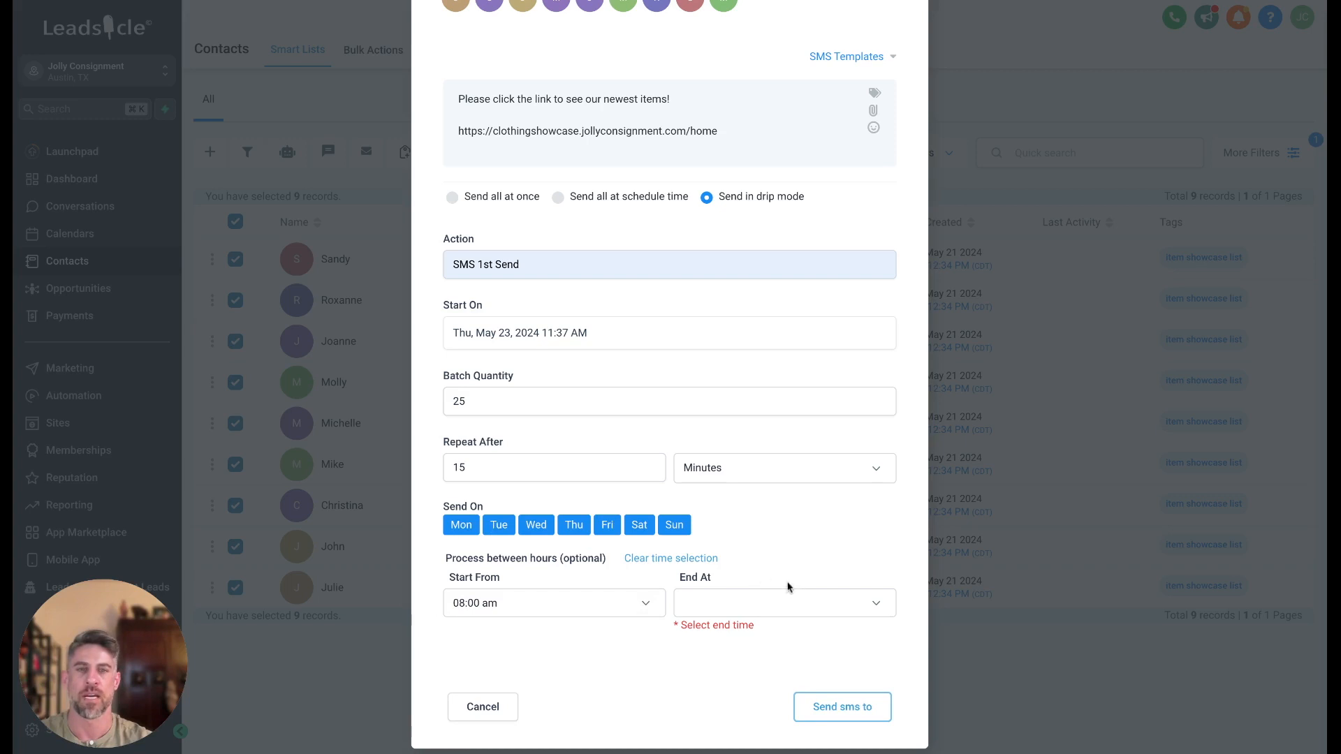
- End the drip's processing hours at 12:00 pm and submit the bulk SMS for sending
{"action": "left_click", "coordinate": [816, 604]}
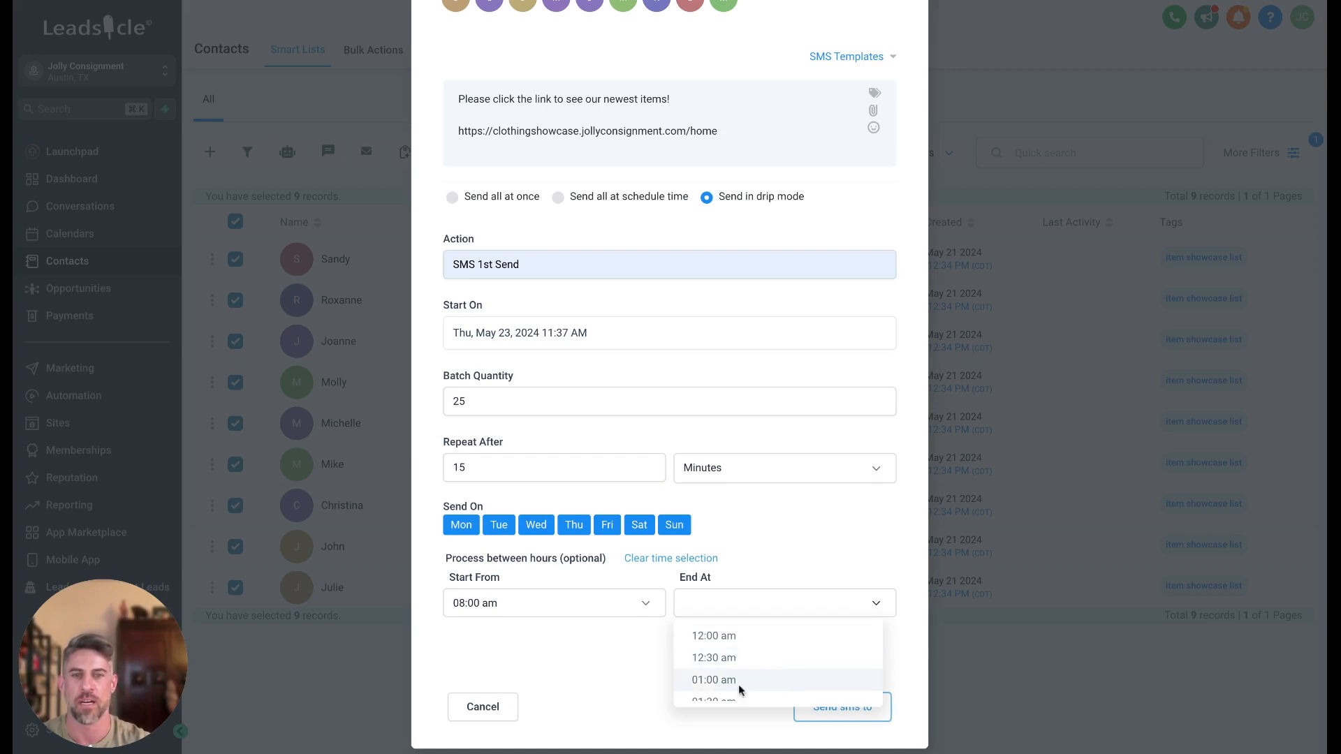
{"action": "scroll", "coordinate": [744, 674], "scroll_direction": "down", "scroll_amount": 7}
{"action": "scroll", "coordinate": [744, 673], "scroll_direction": "down", "scroll_amount": 3}
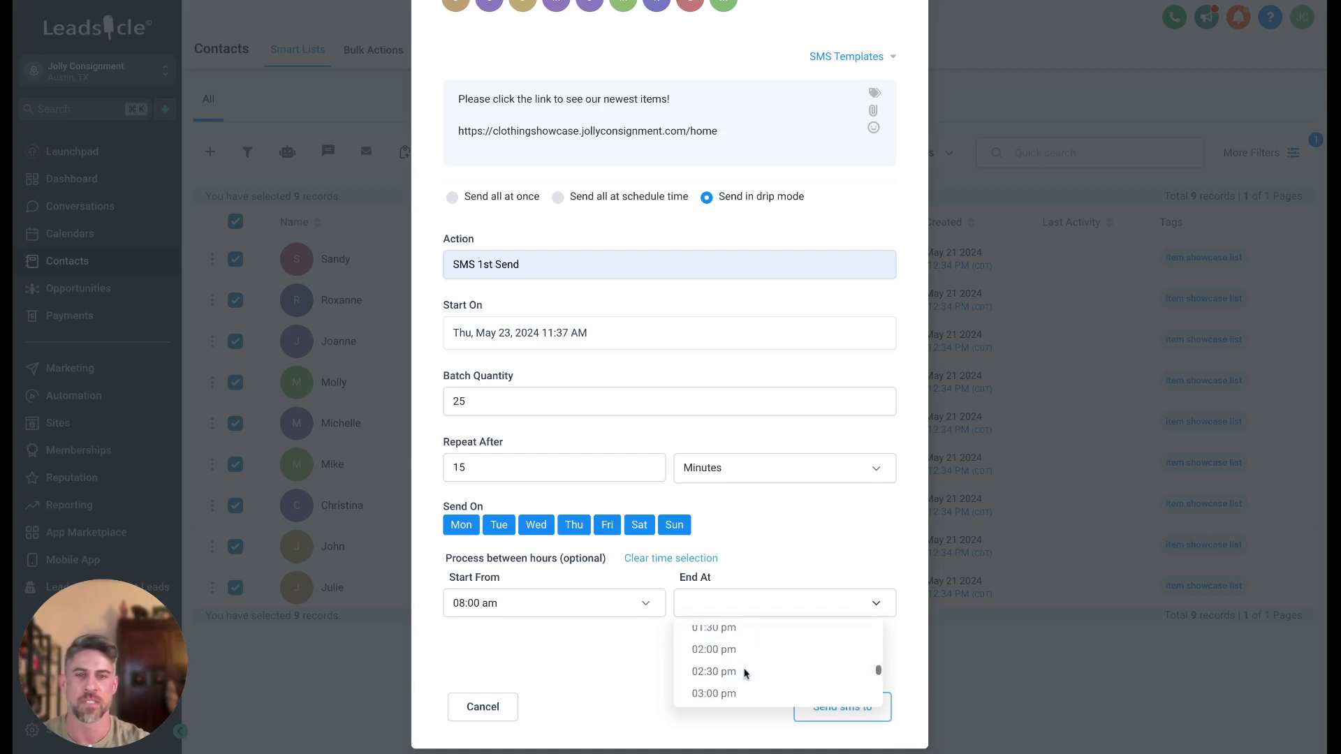
{"action": "scroll", "coordinate": [740, 667], "scroll_direction": "up", "scroll_amount": 3}
{"action": "scroll", "coordinate": [733, 652], "scroll_direction": "up", "scroll_amount": 1}
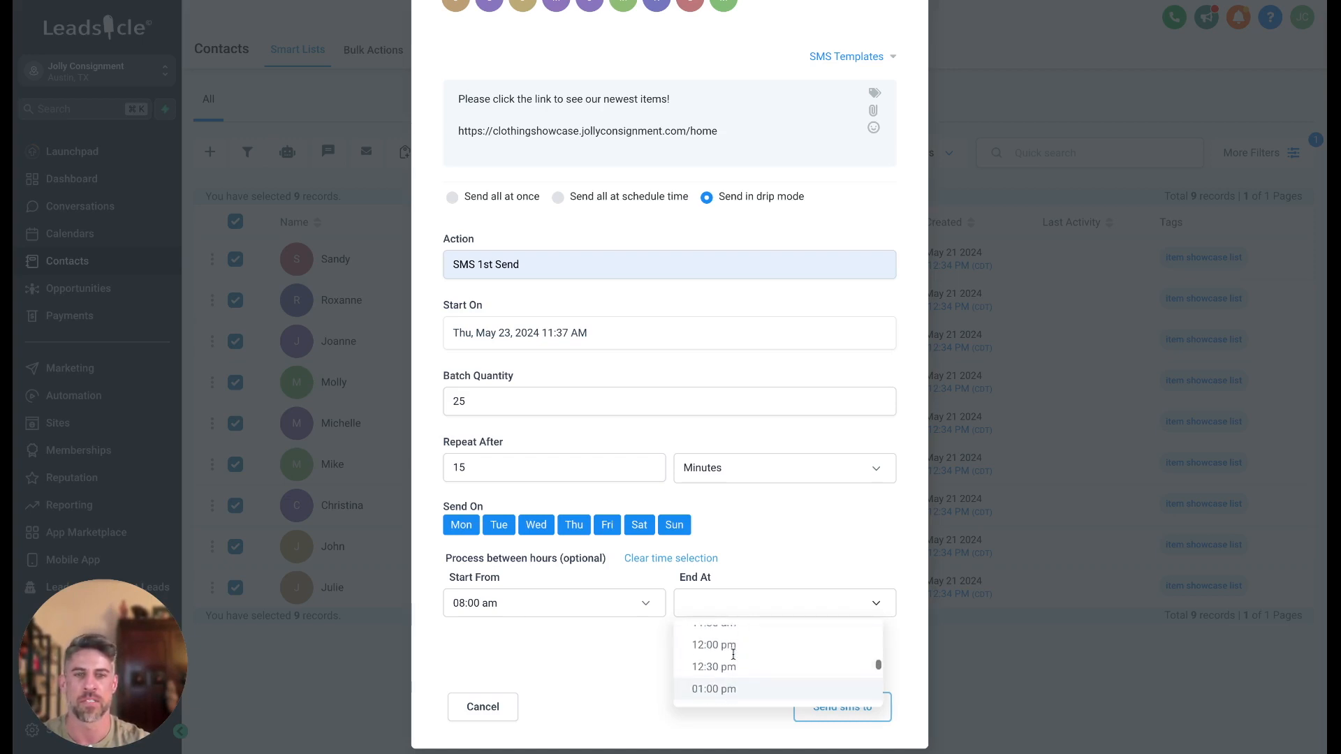
{"action": "left_click", "coordinate": [728, 648]}
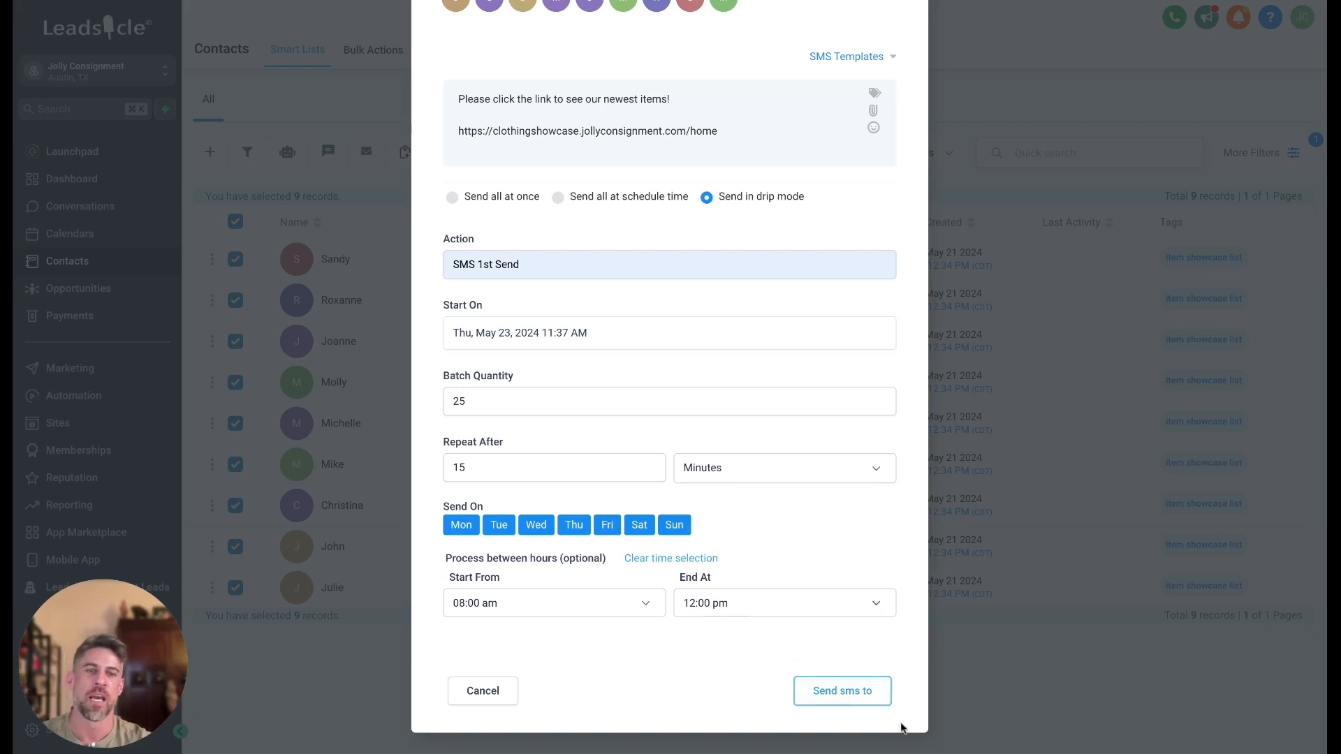
{"action": "left_click", "coordinate": [845, 692]}
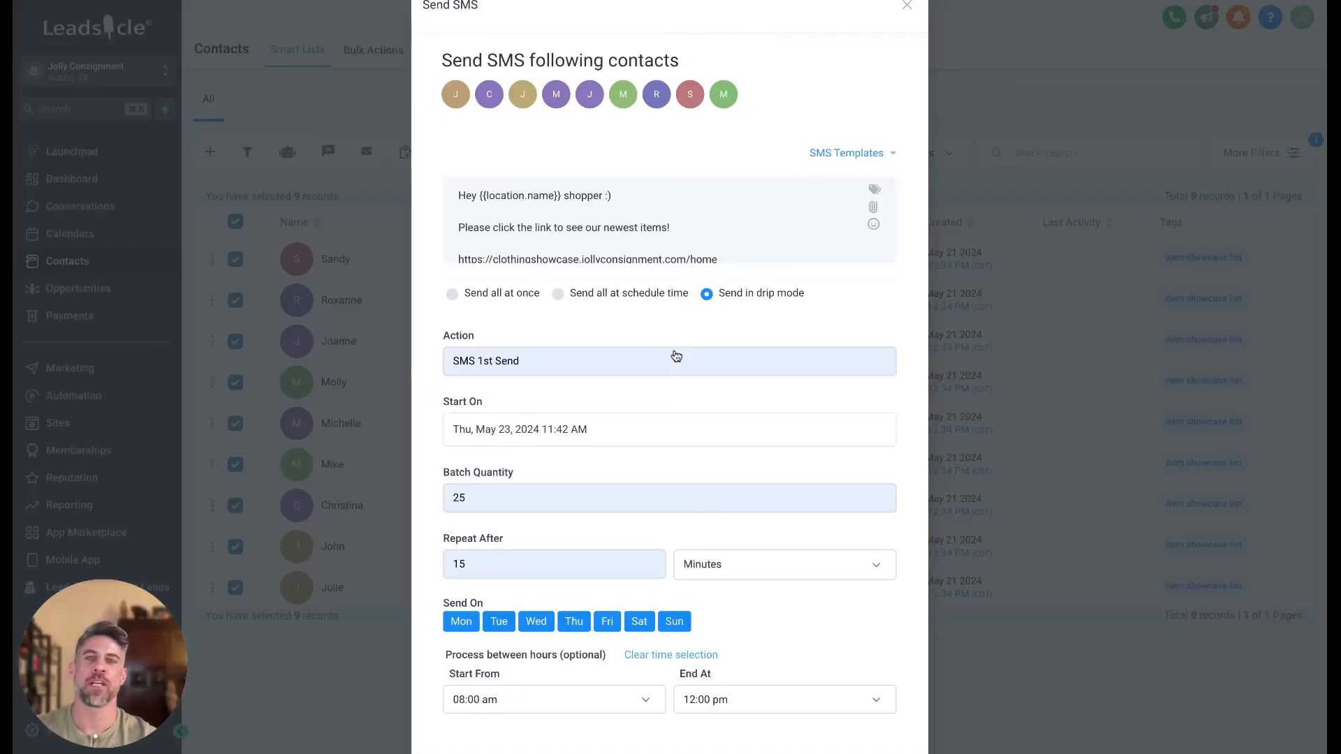